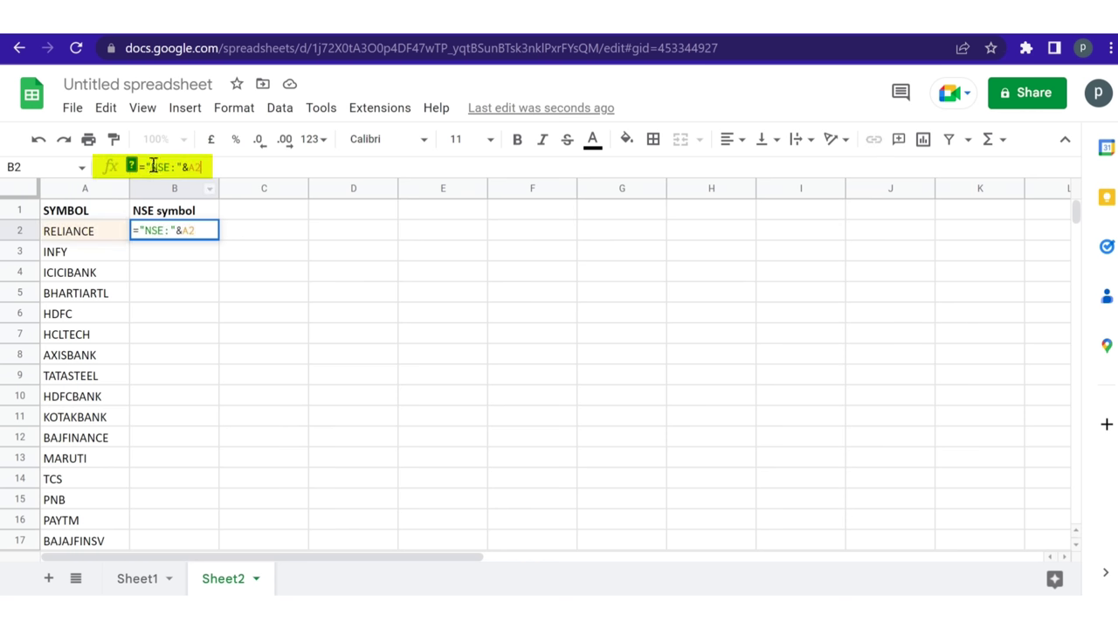
Commit the formula ="NSE:"&A2 in B2 and accept the suggested auto-fill down the NSE symbol column
left_click(151, 167)
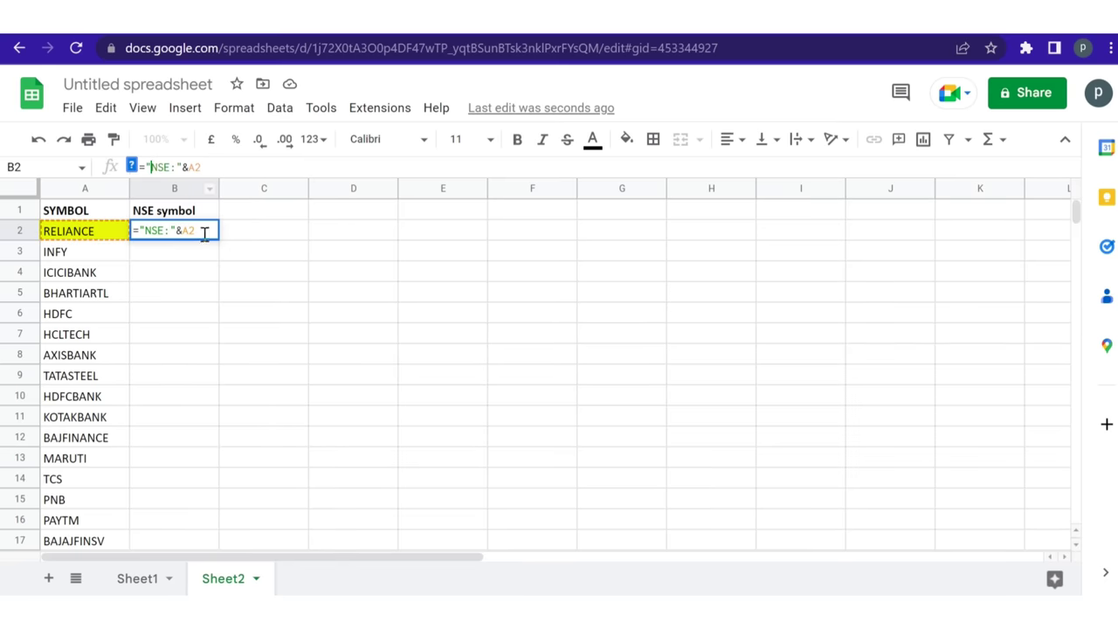
left_click(150, 166)
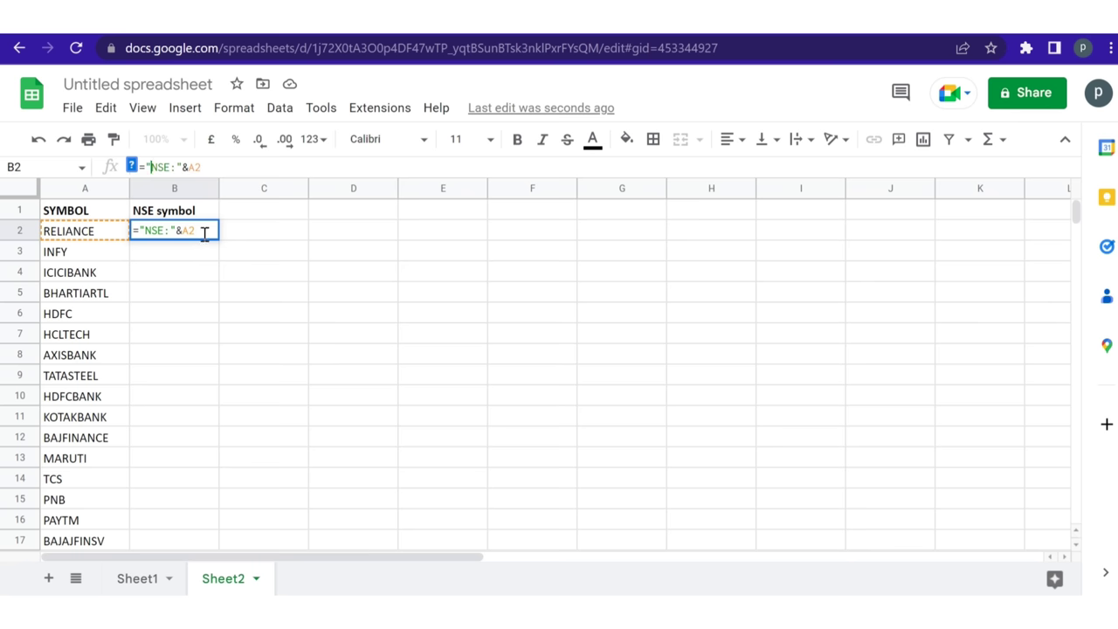
key("Return")
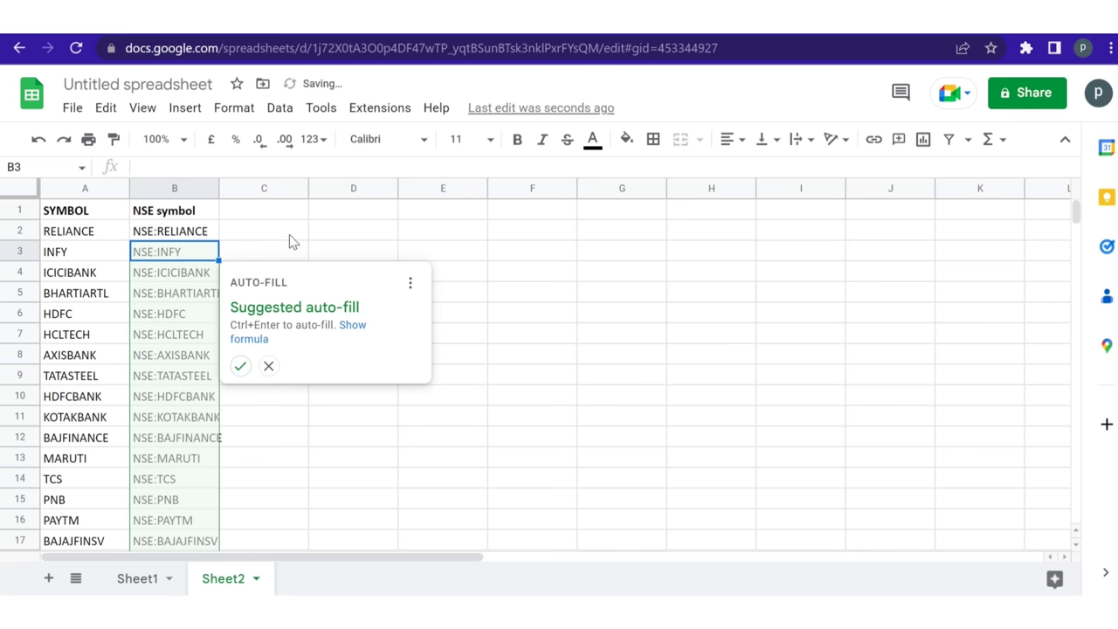
left_click(241, 366)
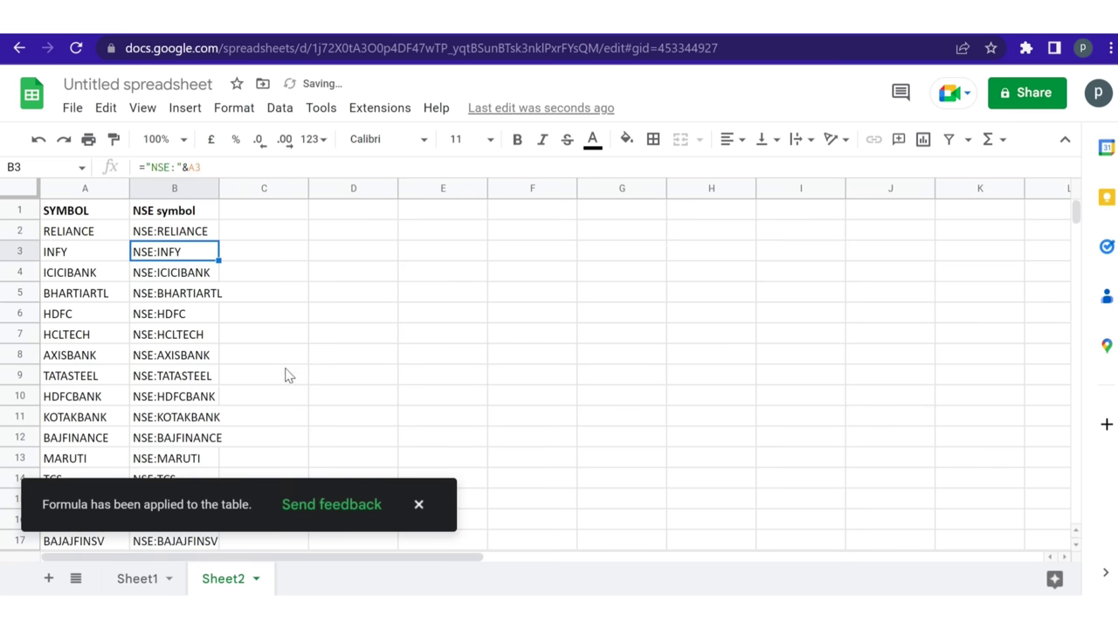
left_click(418, 505)
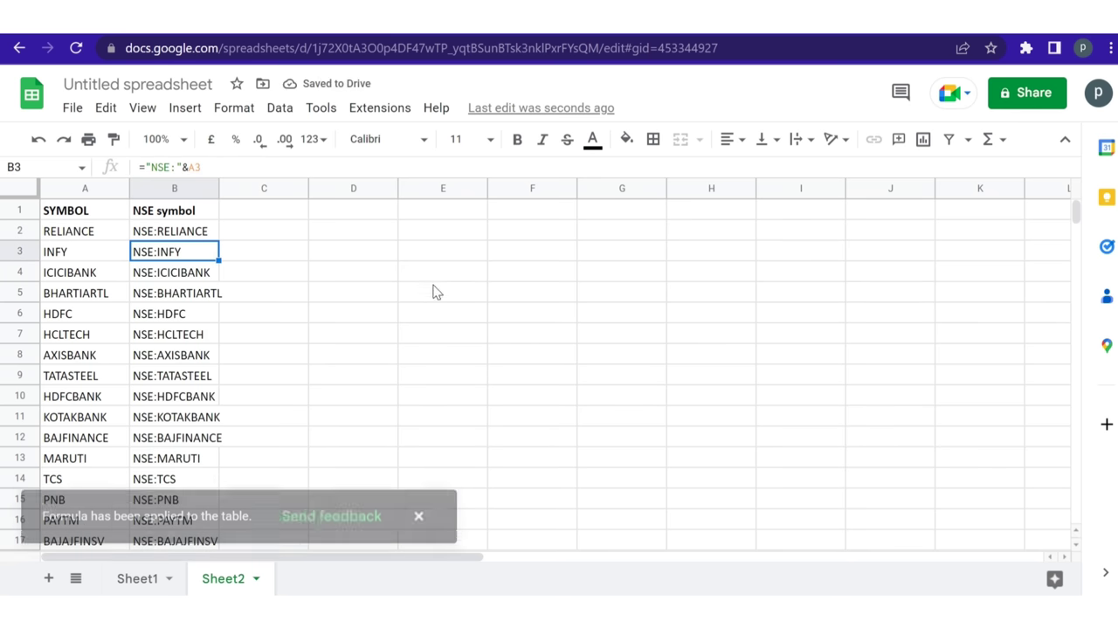
Examine the filled NSE symbol formulas down column B and return to the first entry
left_click(189, 232)
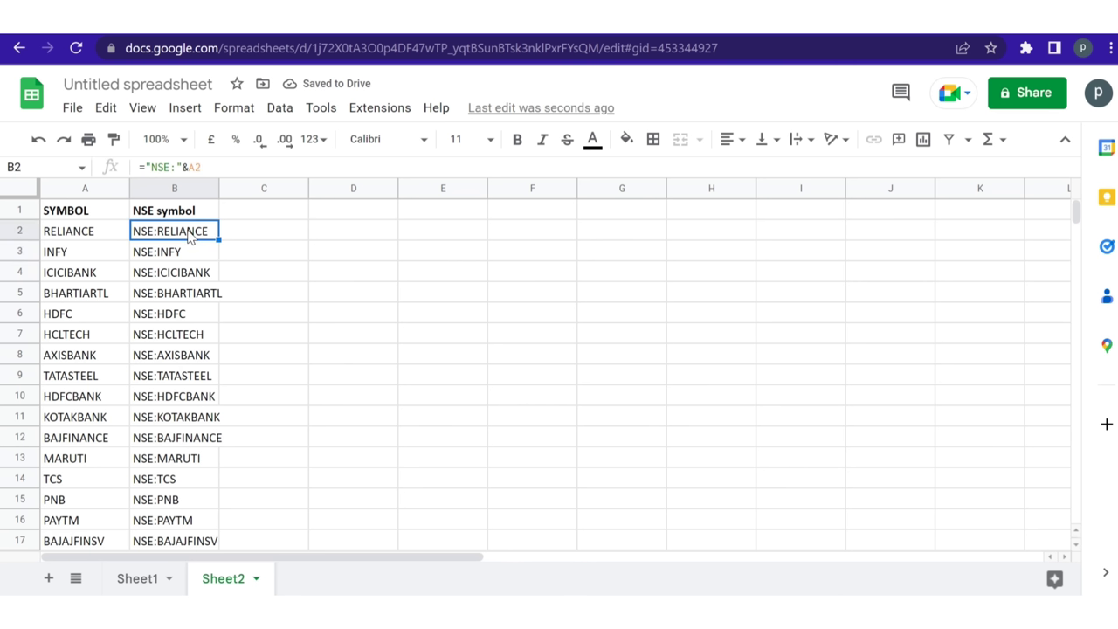
key("ctrl+c")
key("Down")
key("Down")
key("Down")
key("Down")
key("Down")
key("Down")
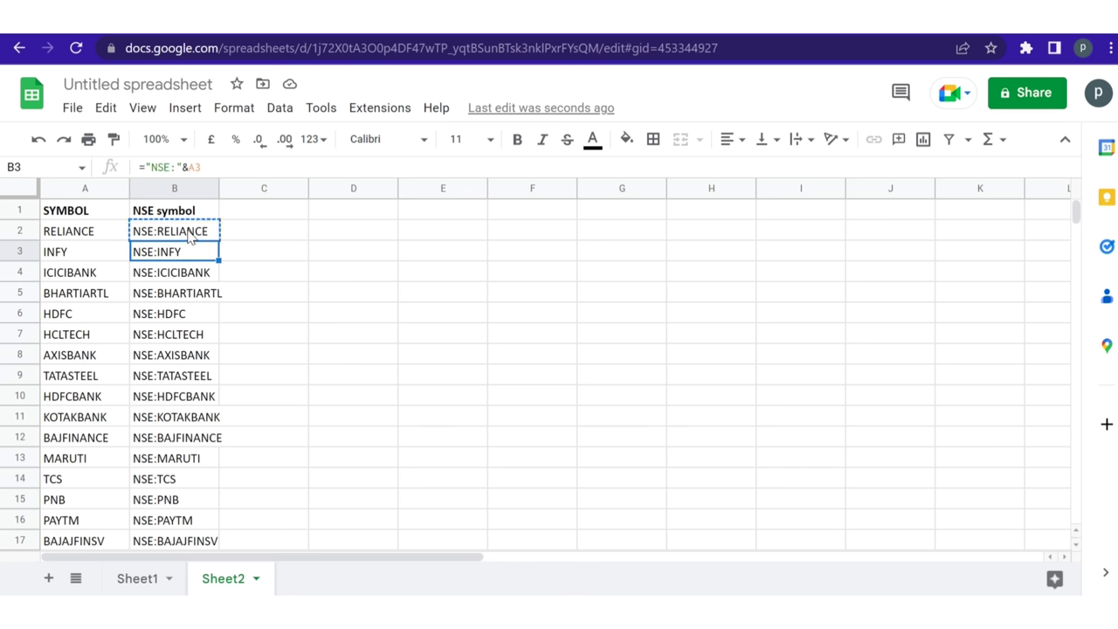
key("Up")
key("Up")
key("Up")
key("Up")
key("Up")
key("Up")
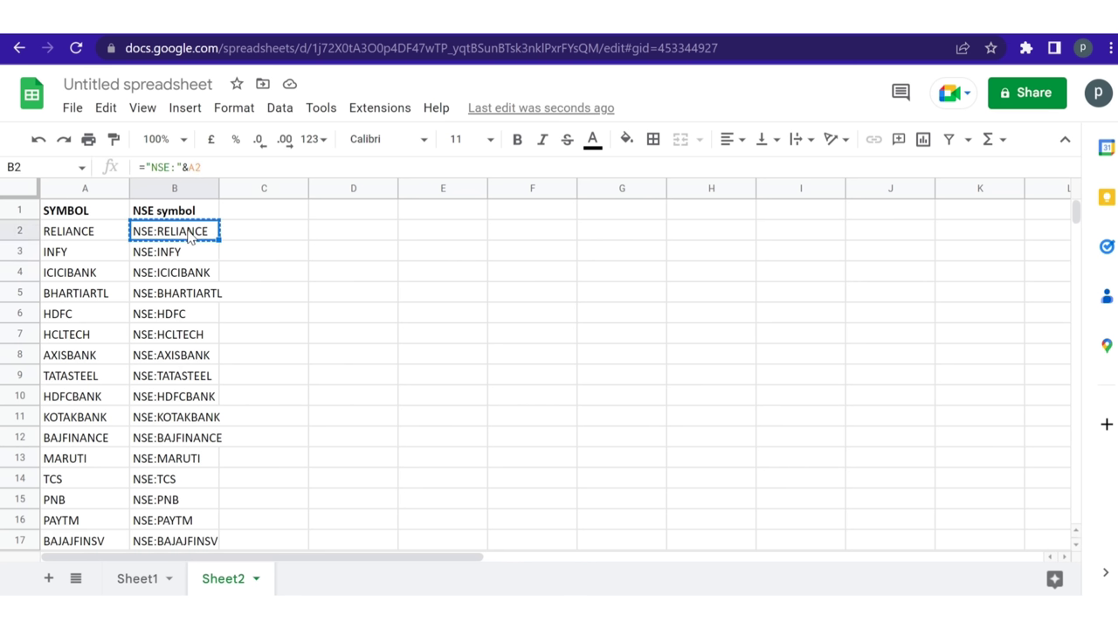
key("Down")
key("Down")
key("Down")
key("Down")
key("Down")
key("Down")
key("Down")
key("Down")
key("Down")
key("Down")
key("Down")
key("Down")
key("Down")
key("Down")
key("Down")
key("Down")
key("Down")
key("Down")
key("Down")
key("Down")
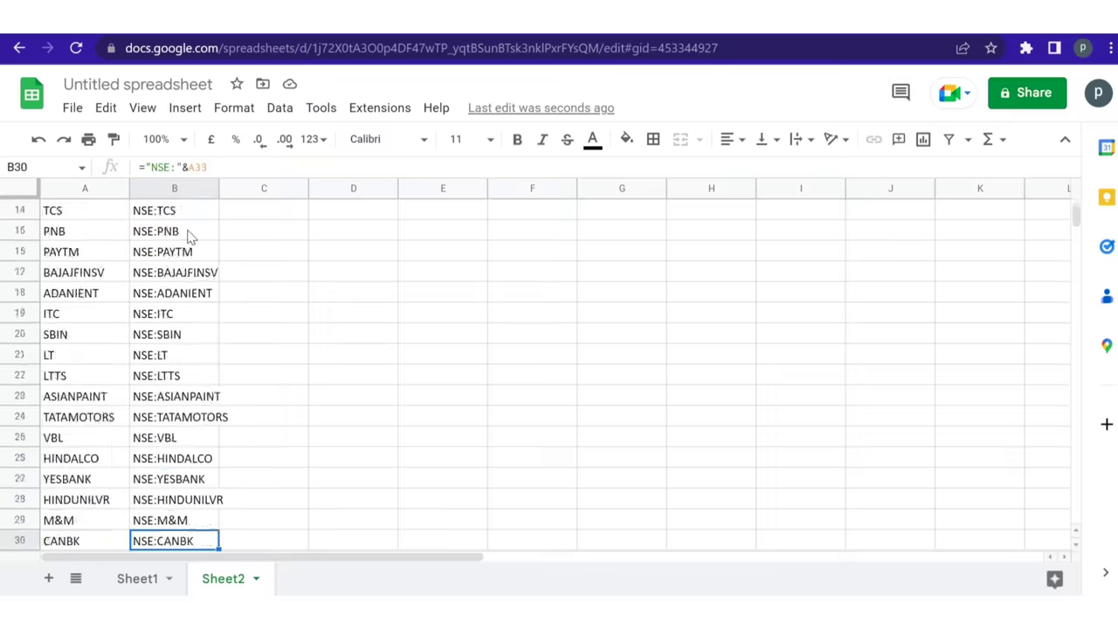
key("Down")
key("Down")
key("Down")
key("Down")
key("Down")
key("Down")
key("Down")
key("Down")
key("Down")
key("Down")
key("Down")
key("Down")
key("Down")
key("Down")
key("Down")
key("Down")
key("Down")
key("Down")
key("Down")
key("Down")
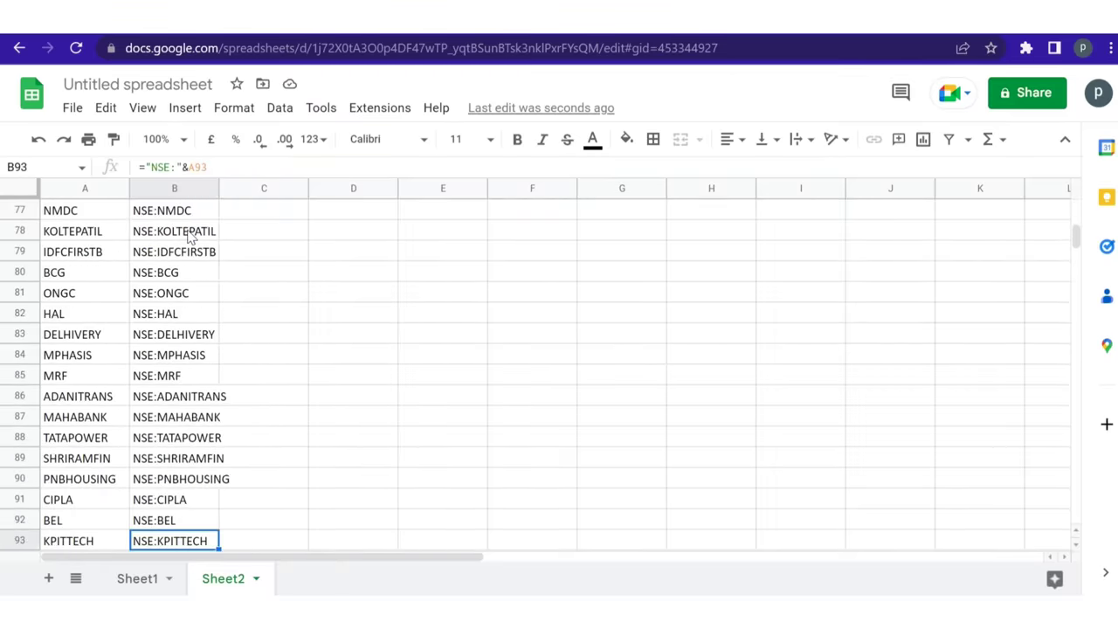
key("Up")
key("Up")
key("Up")
key("Up")
key("Up")
key("Up")
key("Up")
key("Up")
key("Up")
key("Up")
key("Up")
key("Up")
key("Up")
key("Up")
key("Up")
key("Up")
key("Up")
key("Up")
key("Up")
key("Up")
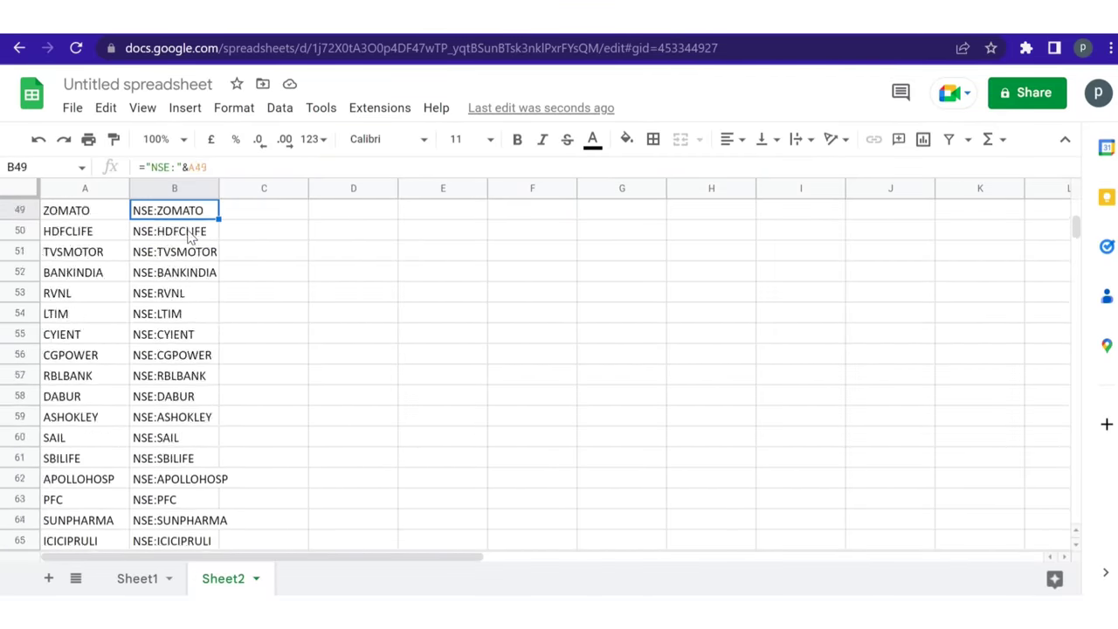
key("Up")
key("Up")
key("Up")
key("Up")
key("Up")
key("Up")
key("Up")
key("Up")
key("Up")
key("Up")
key("Up")
key("Up")
key("Up")
key("Up")
key("Up")
key("Up")
key("Up")
key("Up")
key("Up")
key("Up")
key("ctrl+c")
Add the column header CMP in cell C1
key("Up")
key("Right")
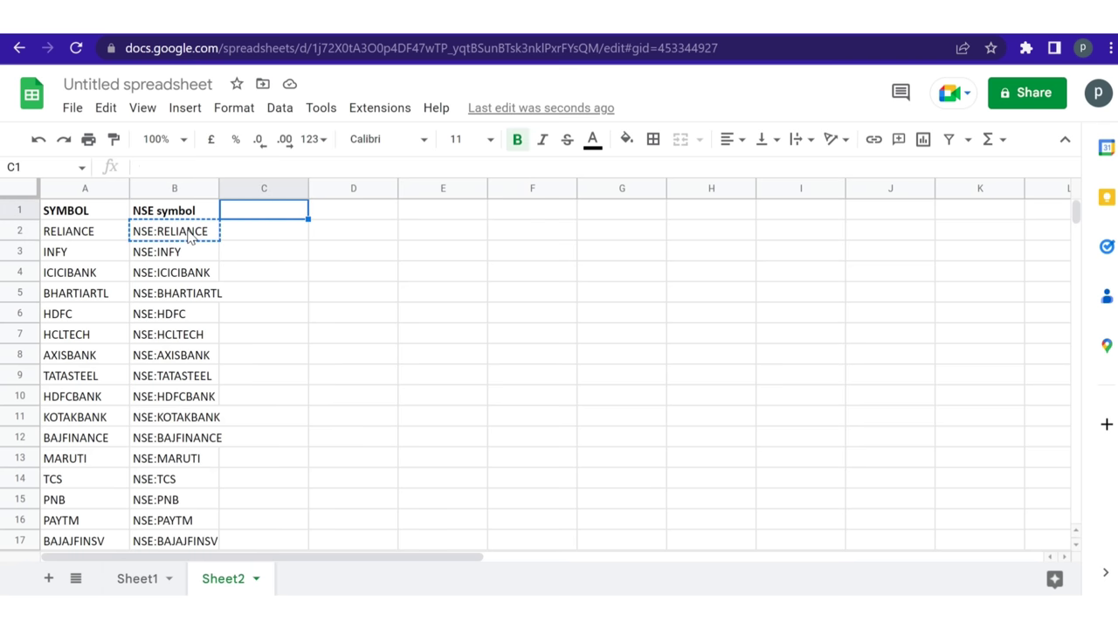
type("CM")
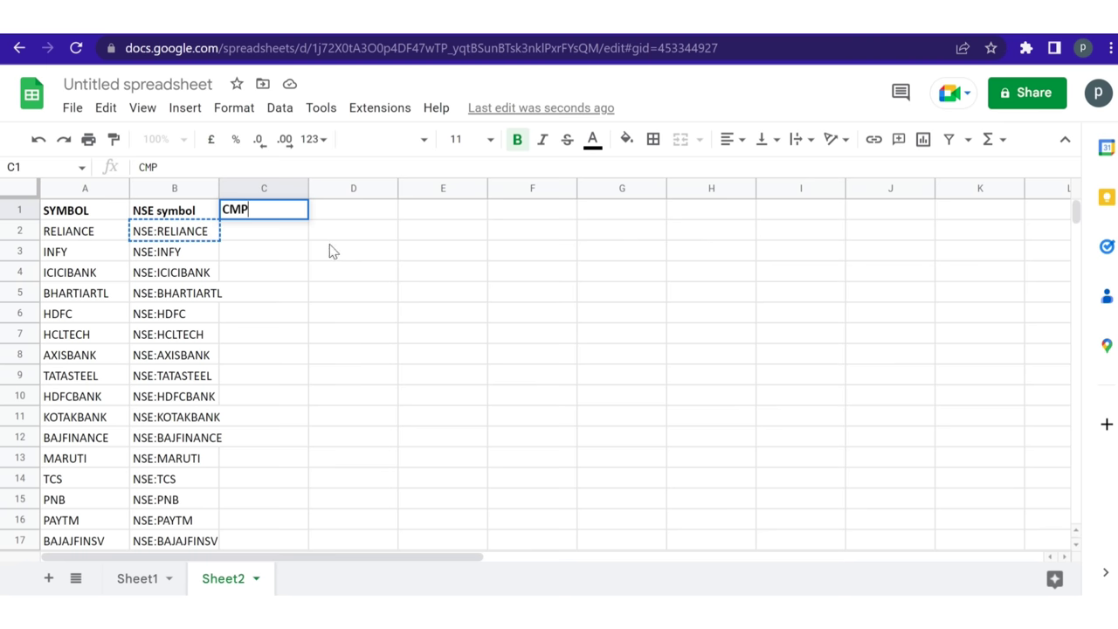
type("P")
left_click(194, 242)
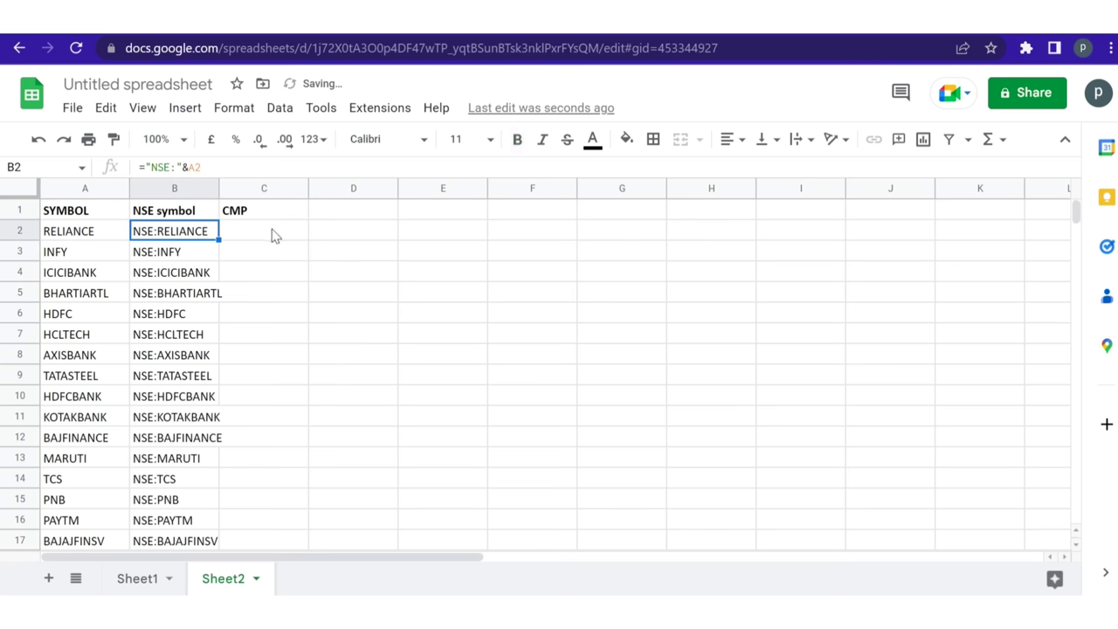
Enter the formula =GOOGLEFINANCE(B2,"price") in cell C2
left_click(275, 234)
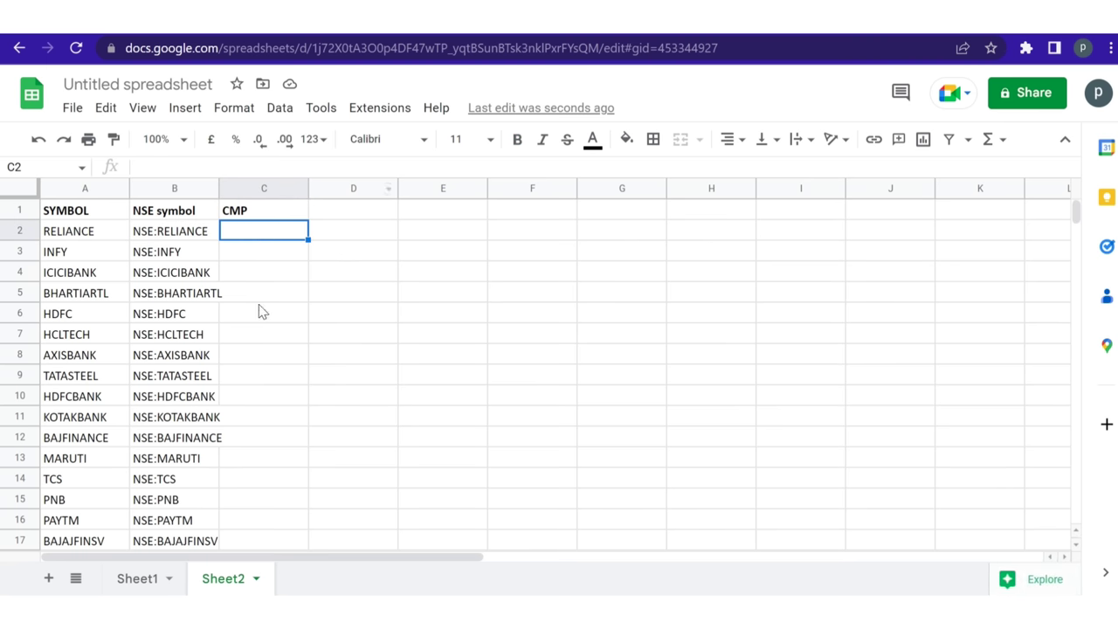
left_click(216, 162)
key("ctrl+v")
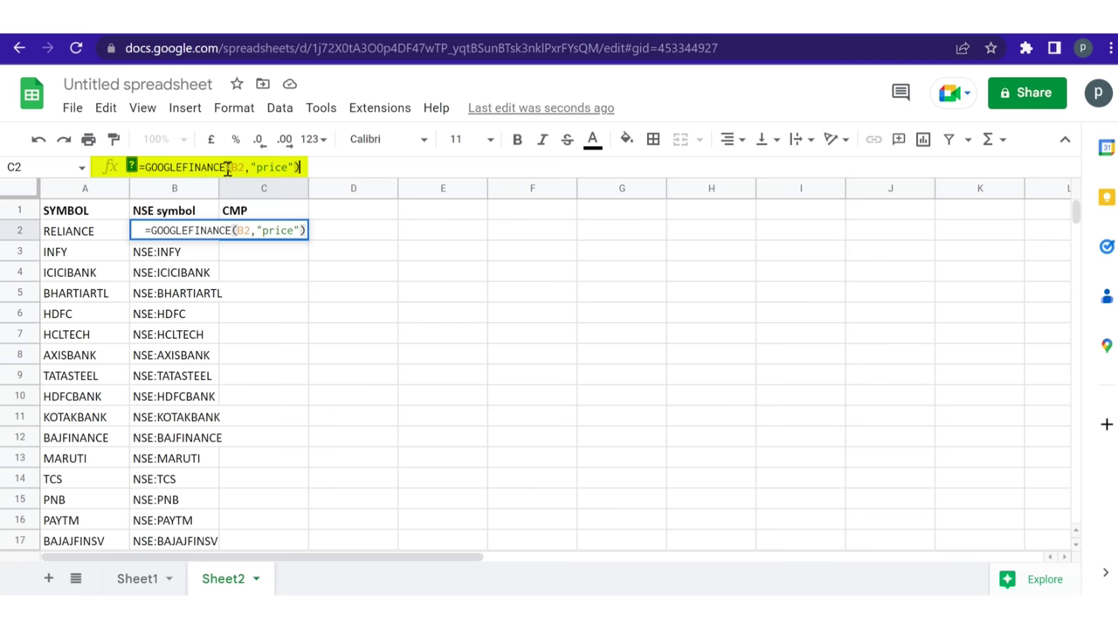
key("Tab")
Copy the price formula from C2 and paste it over C2:C101 to cover all listed symbols
left_click(276, 234)
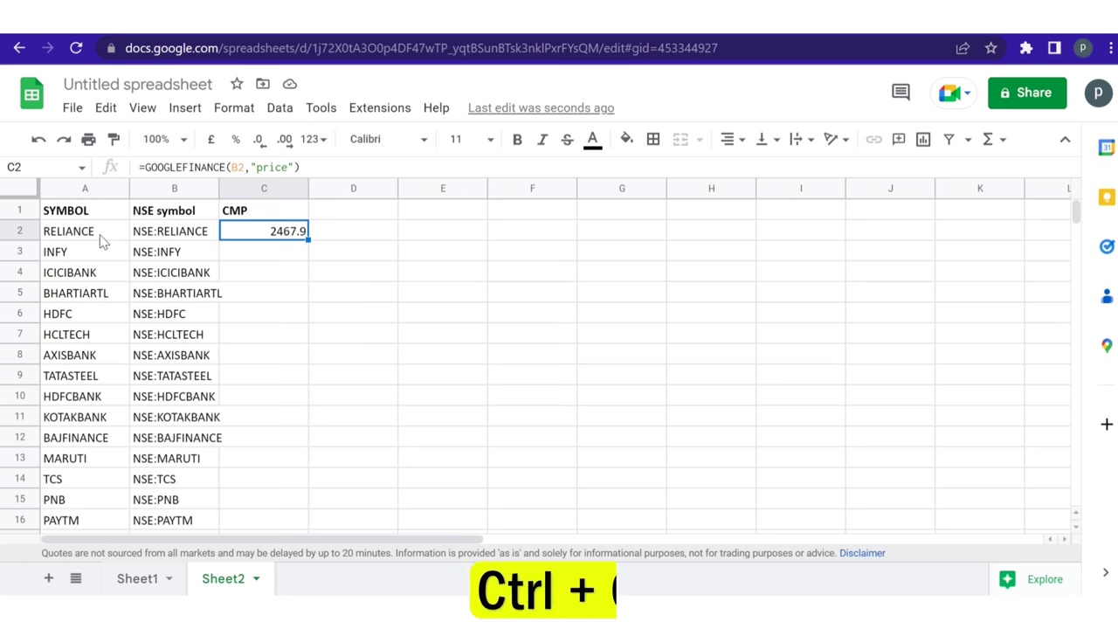
key("shift+Down")
key("Up")
key("Down")
key("ctrl+c")
key("shift+Down")
key("shift+Down")
key("shift+Down")
key("shift+Down")
key("shift+Down")
key("shift+Down")
key("shift+Down")
key("shift+Down")
key("shift+Down")
key("shift+Down")
key("shift+Down")
key("shift+Down")
key("shift+Down")
key("shift+Down")
key("shift+Down")
key("shift+Down")
key("shift+Down")
key("shift+Down")
key("shift+Down")
key("shift+Down")
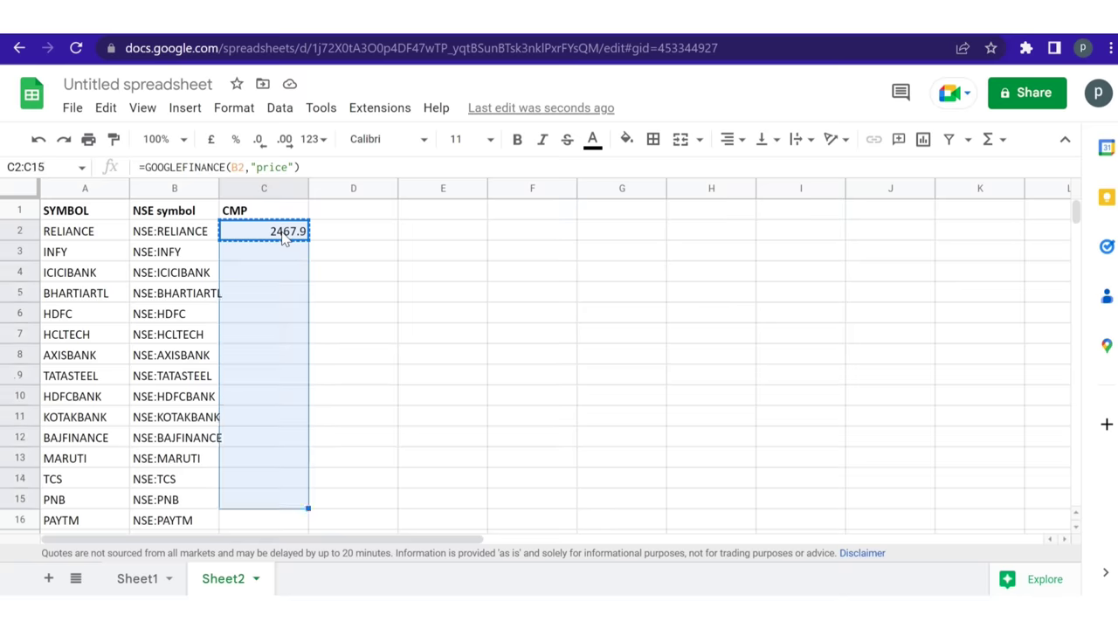
key("shift+Down")
key("shift+Down")
key("shift+Down")
key("shift+Down")
key("shift+Down")
key("shift+Down")
key("shift+Down")
key("shift+Down")
key("shift+Down")
key("shift+Down")
key("shift+Down")
key("shift+Down")
key("shift+Down")
key("shift+Down")
key("shift+Down")
key("shift+Down")
key("shift+Down")
key("shift+Down")
key("shift+Down")
key("shift+Down")
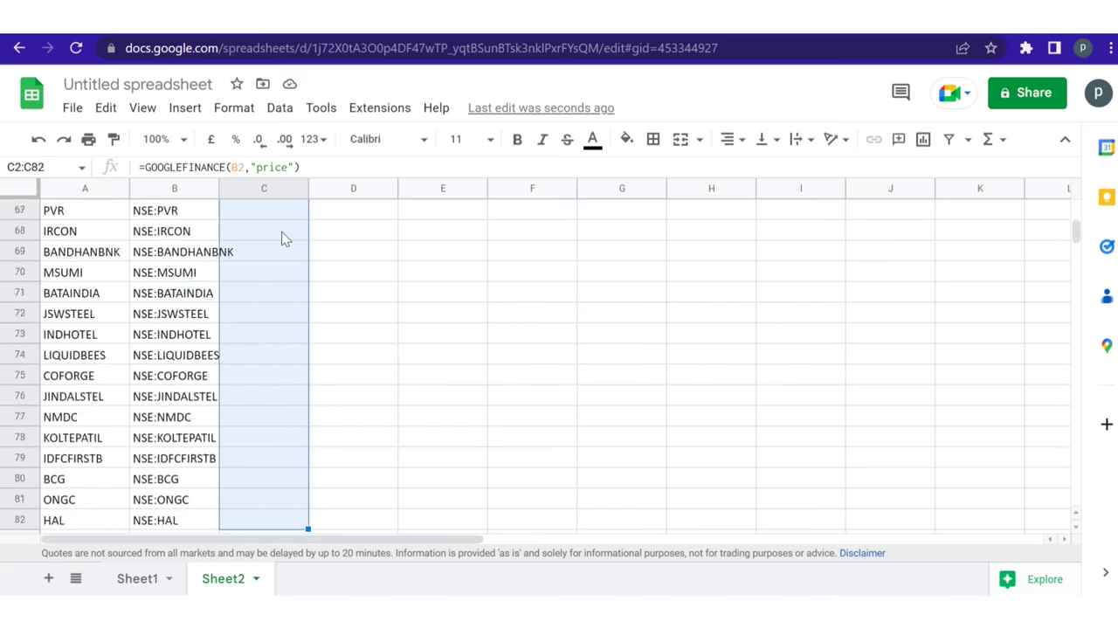
key("shift+Up")
key("shift+Up")
key("shift+Up")
key("shift+Up")
key("shift+Up")
key("shift+Up")
key("shift+Up")
key("shift+Up")
key("shift+Up")
key("shift+Up")
key("shift+Up")
key("shift+Up")
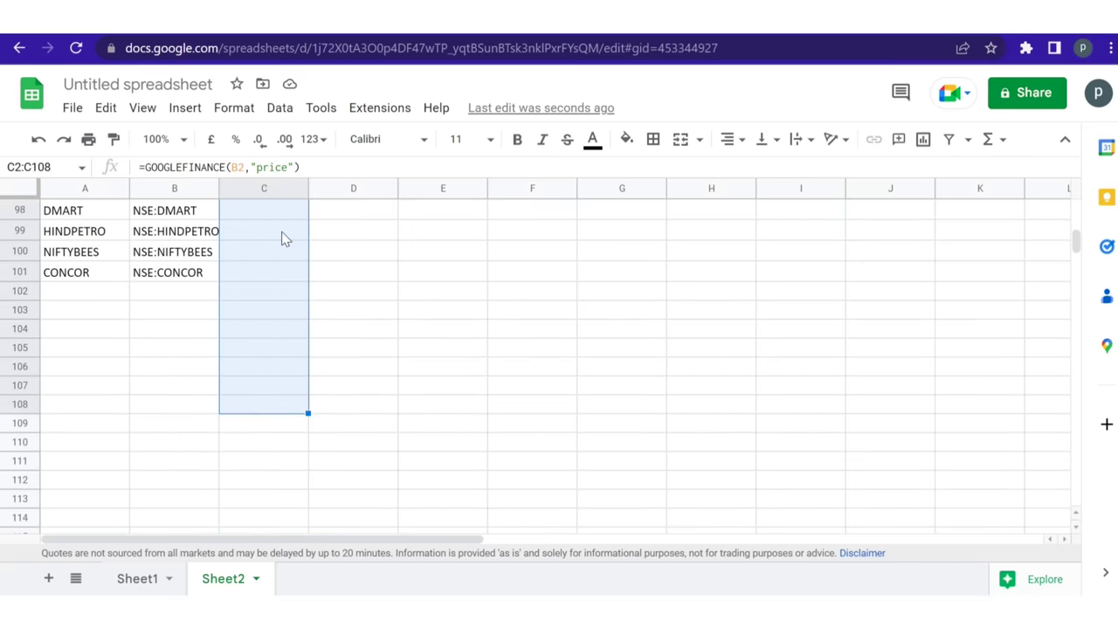
key("shift+Up")
key("ctrl+v")
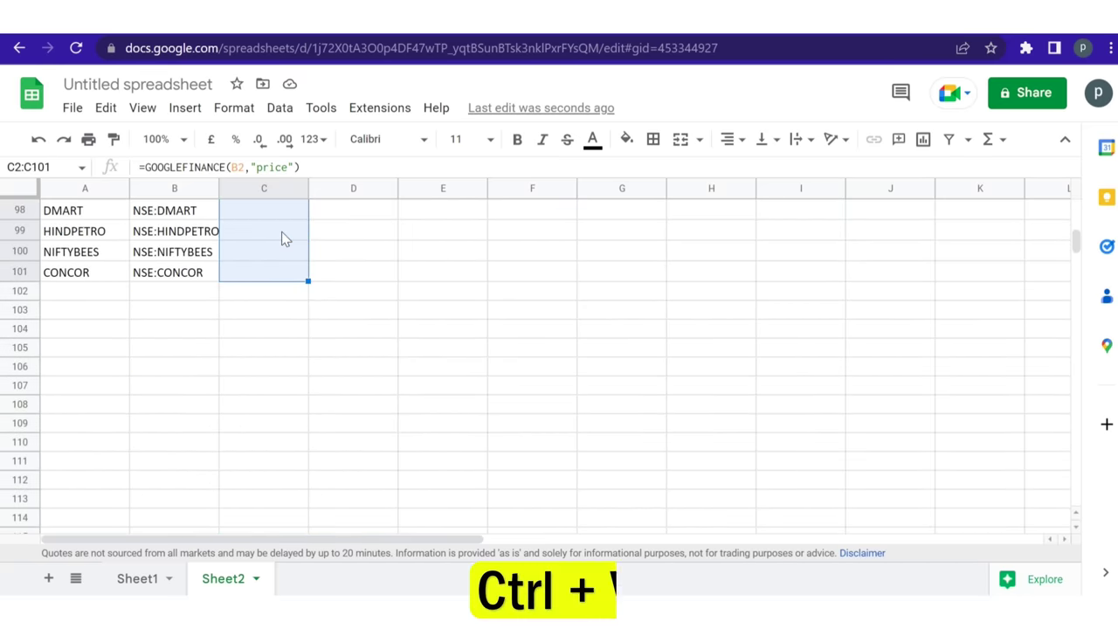
Examine the filled CMP prices down column C and the formulas in C2 and C3
scroll(576, 306, "up", 20)
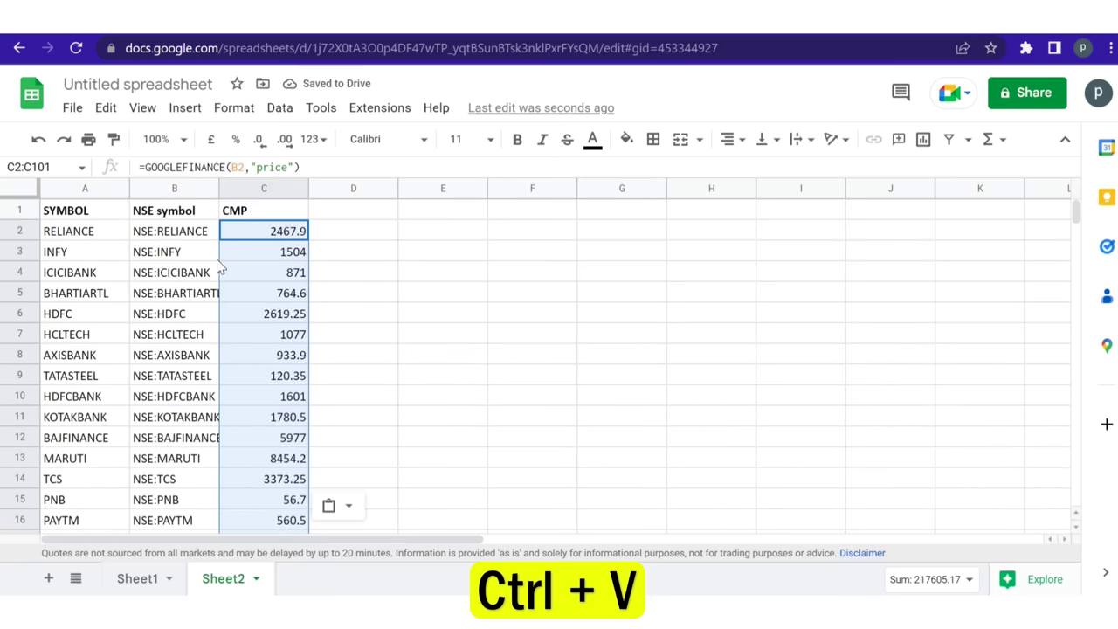
scroll(231, 267, "down", 14)
scroll(229, 260, "down", 13)
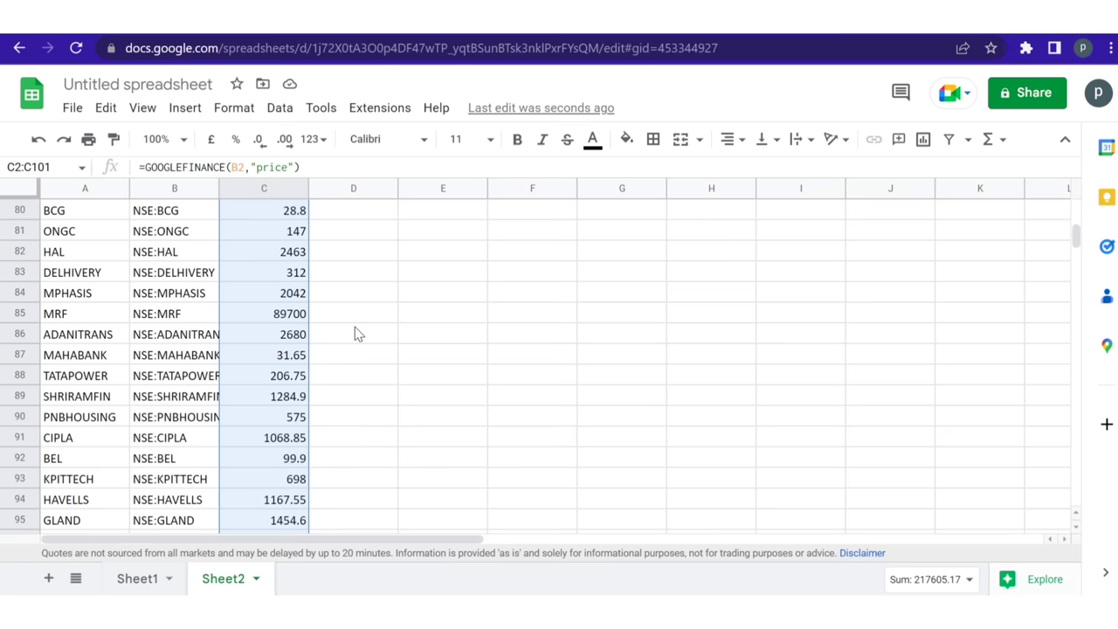
scroll(354, 331, "up", 20)
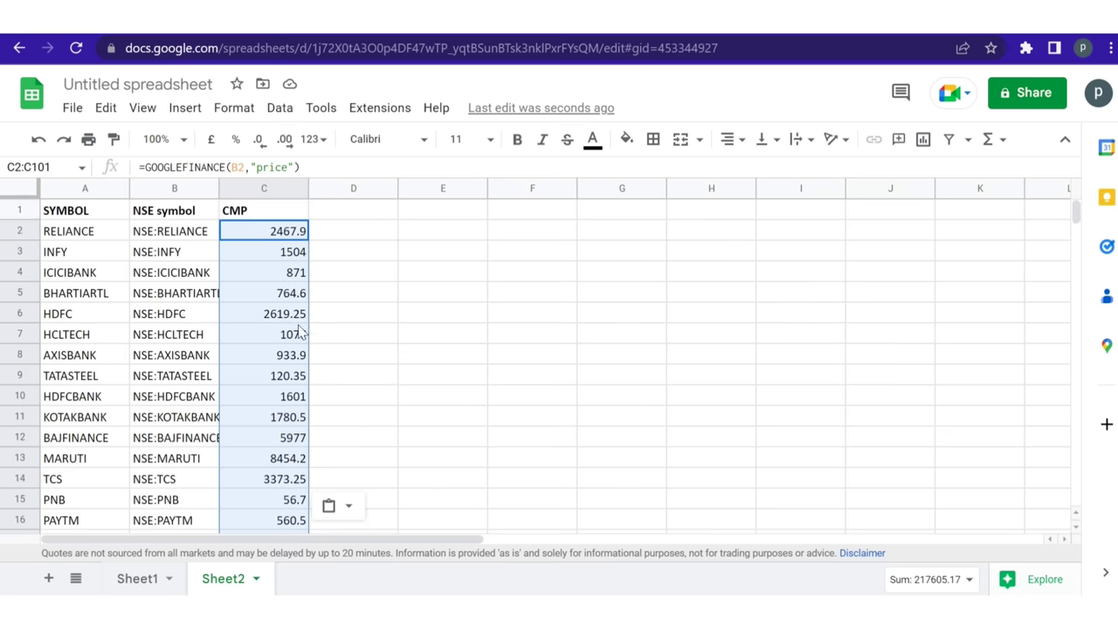
left_click(362, 254)
left_click(280, 238)
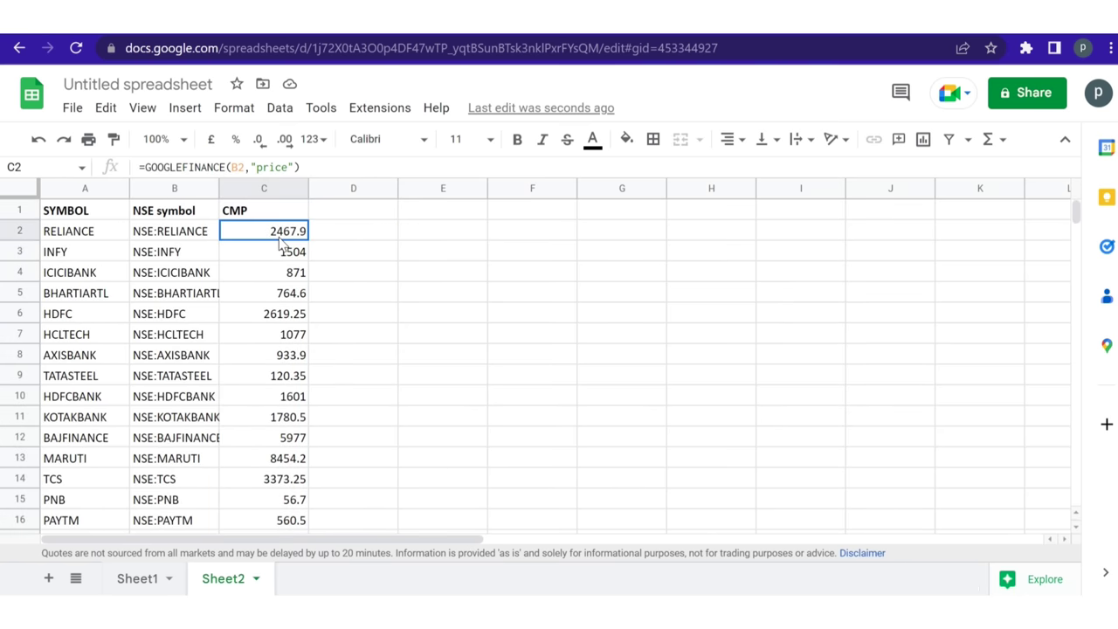
left_click(250, 218)
left_click(261, 236)
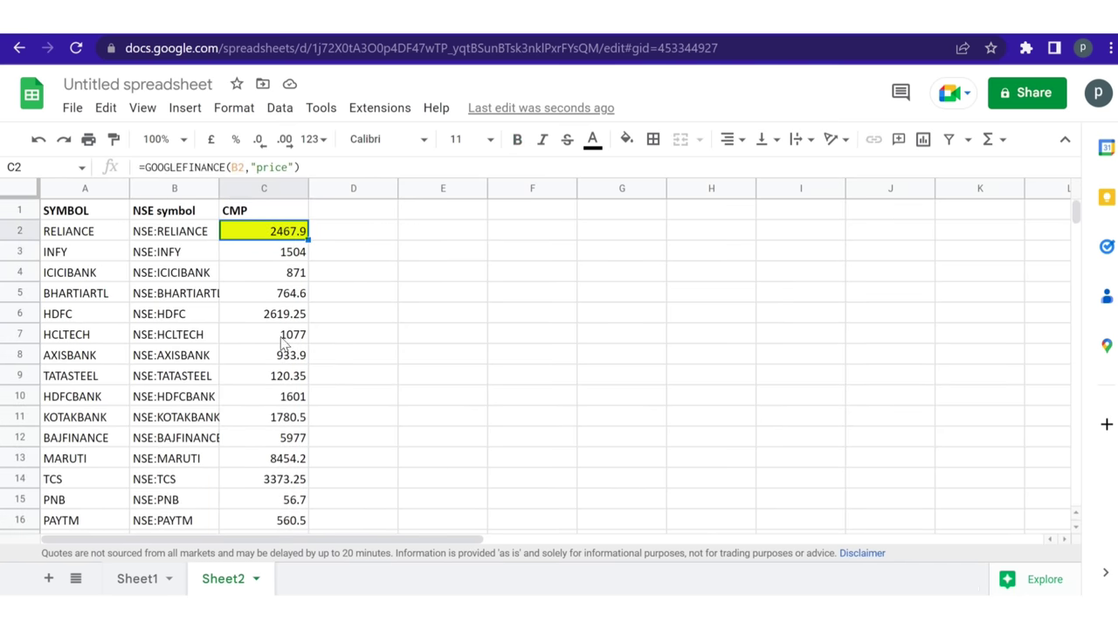
left_click(281, 255)
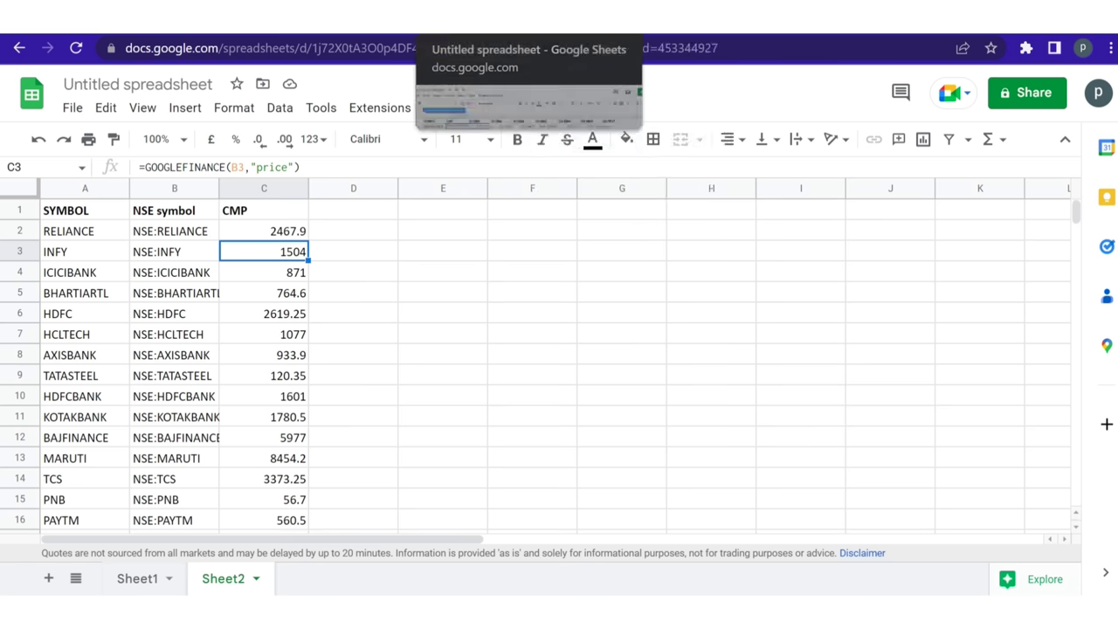
Add the column headers 10 DMA, 30 DMA, 60 DMA, 90 DMA, 120 DMA and 200 DMA in D1:I1, following the finished reference spreadsheet
left_click(594, 17)
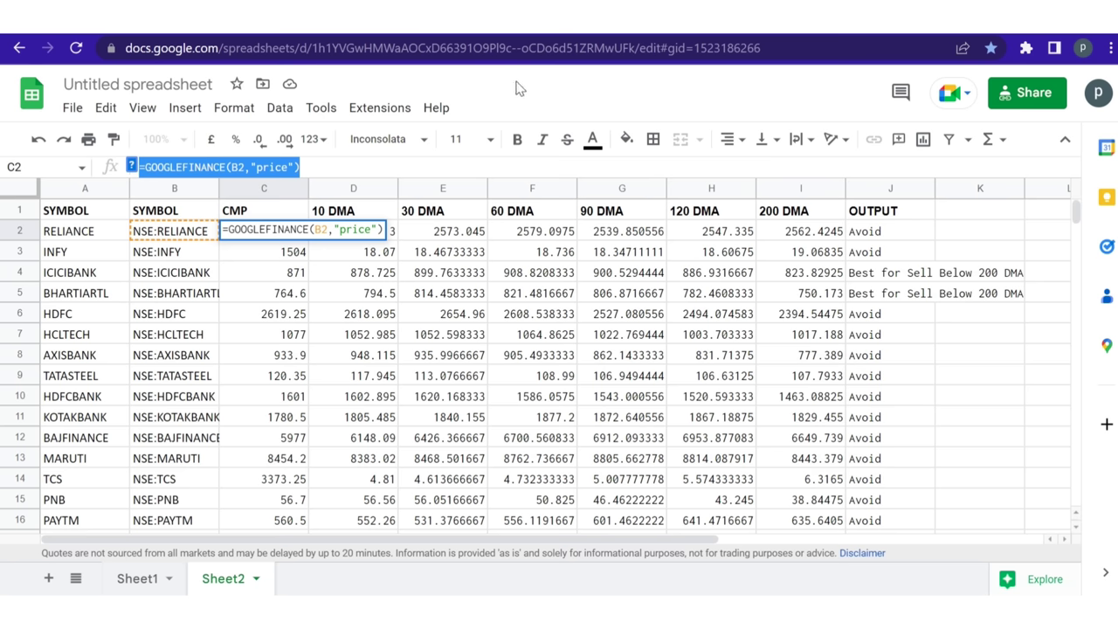
left_click(384, 18)
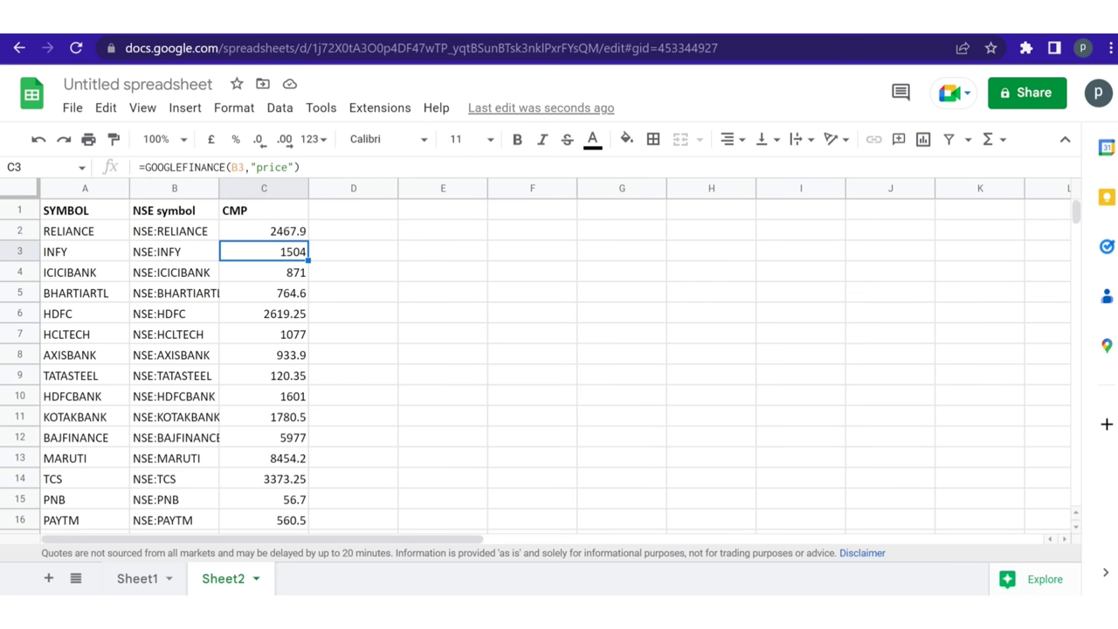
left_click(365, 212)
type("10 DMA")
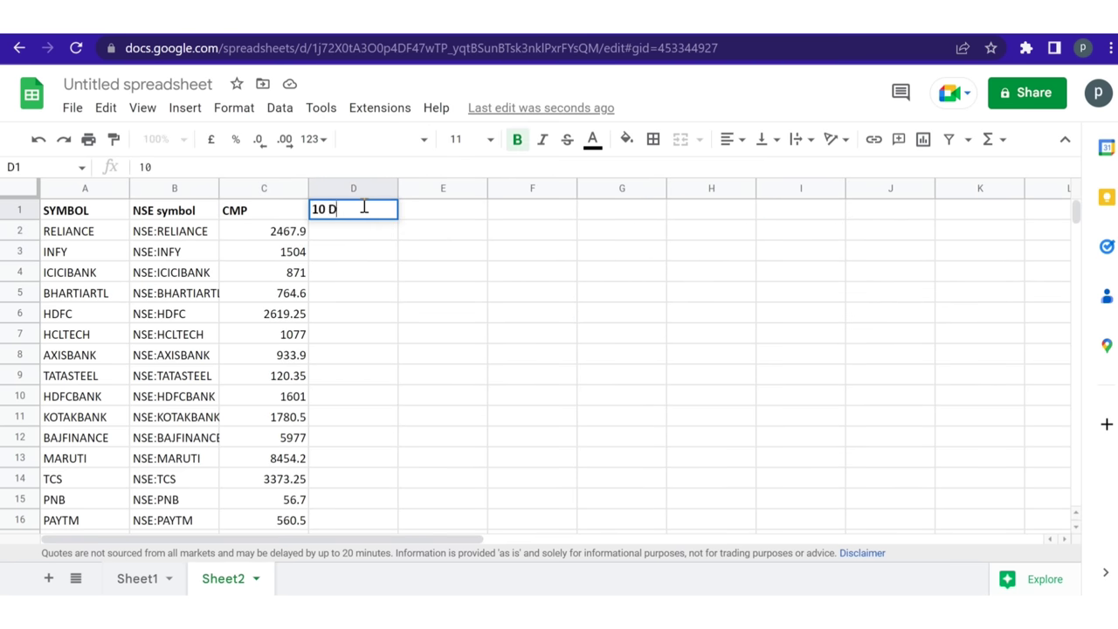
key("Tab")
type("30 DMA")
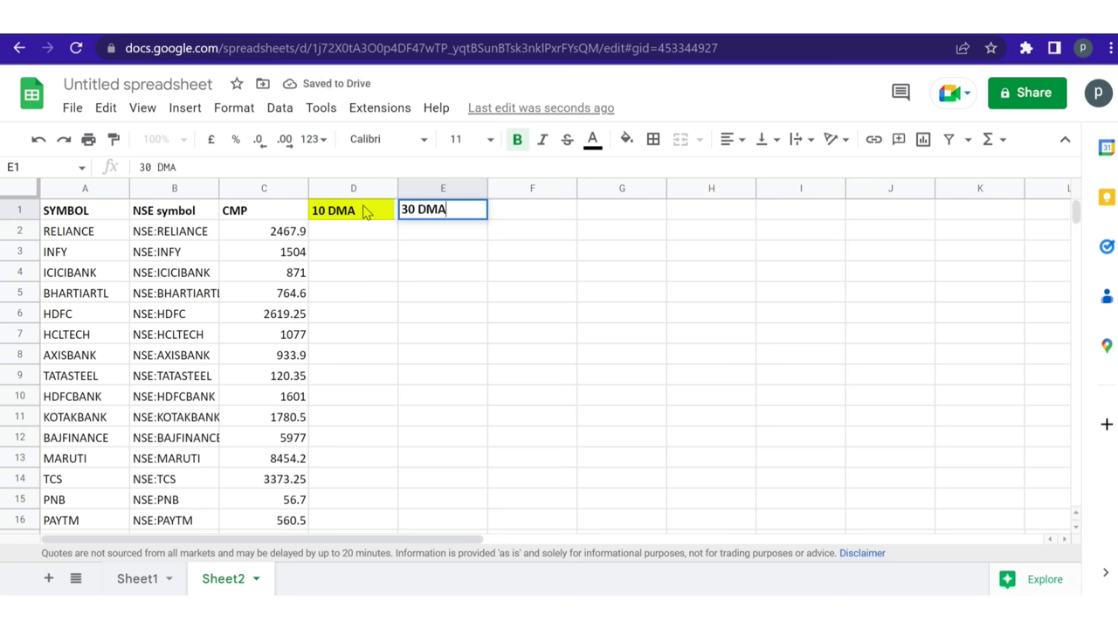
key("Tab")
type("60 DMA")
key("Tab")
type("90 DMA")
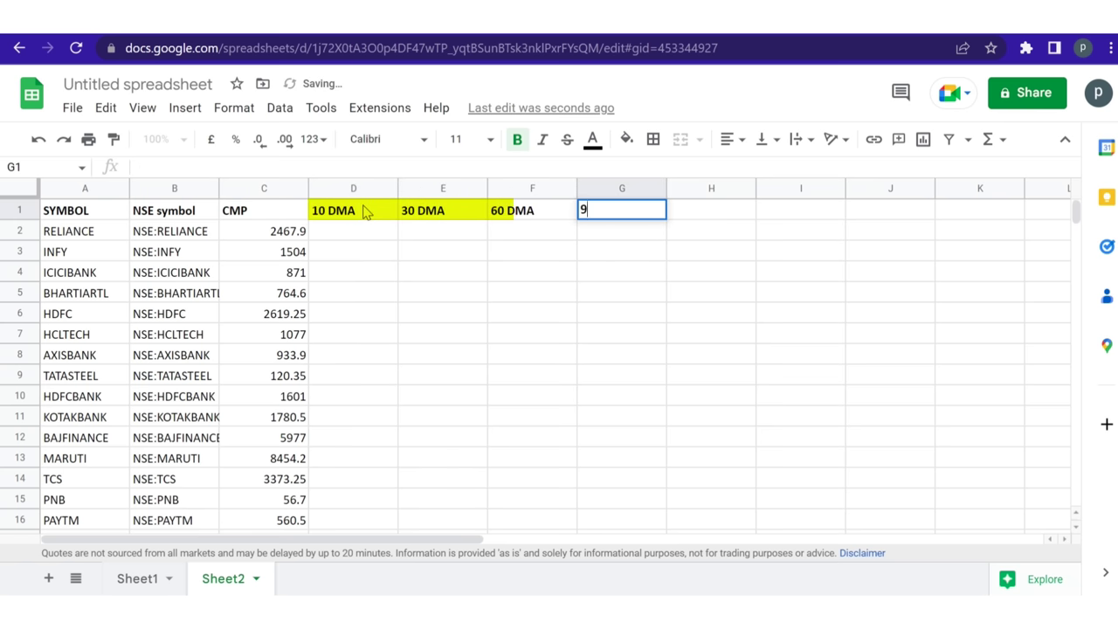
key("Tab")
type("120 DMA")
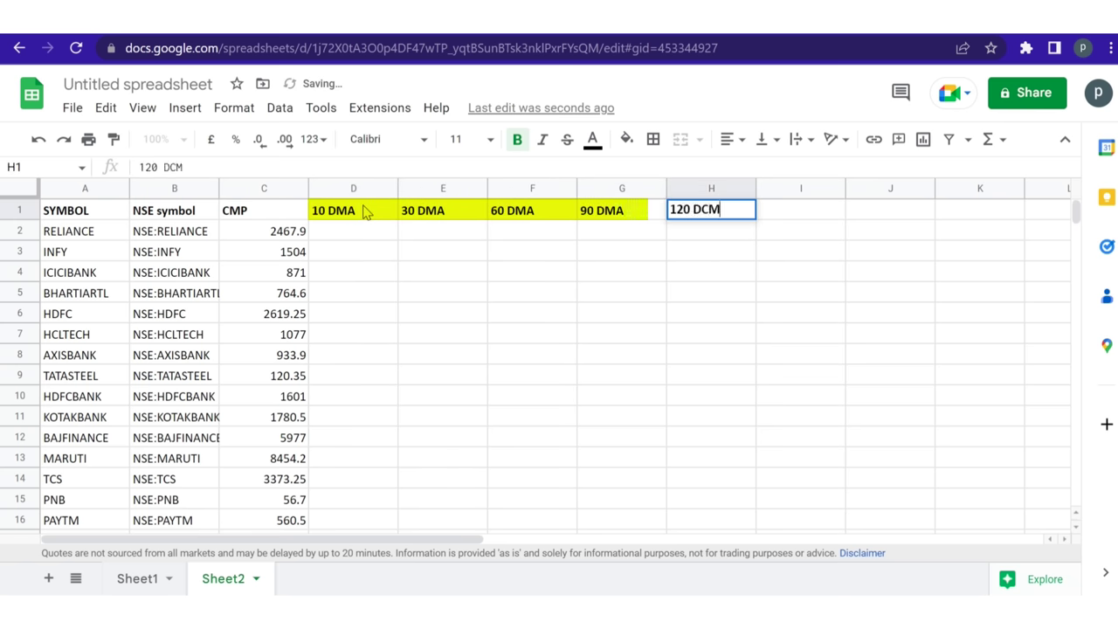
key("Tab")
type("200 DMA")
key("Return")
Add the column header OUTPUT in cell J1
key("Left")
key("Left")
key("Left")
key("Left")
key("Left")
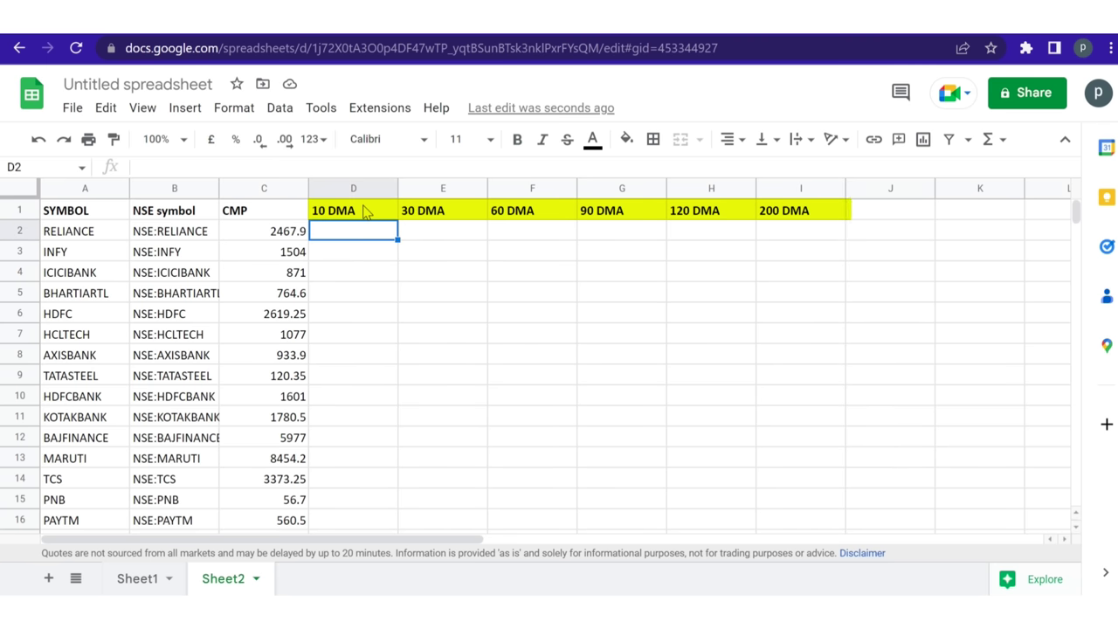
key("Up")
key("Right")
key("Right")
key("Right")
key("Right")
key("Right")
key("Right")
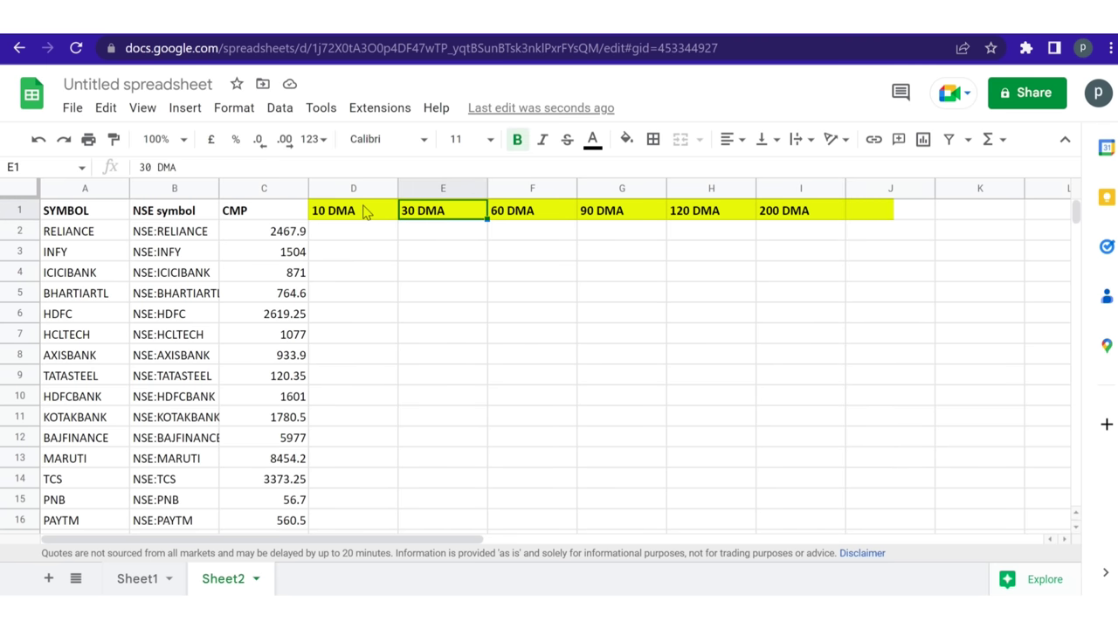
type("OUT")
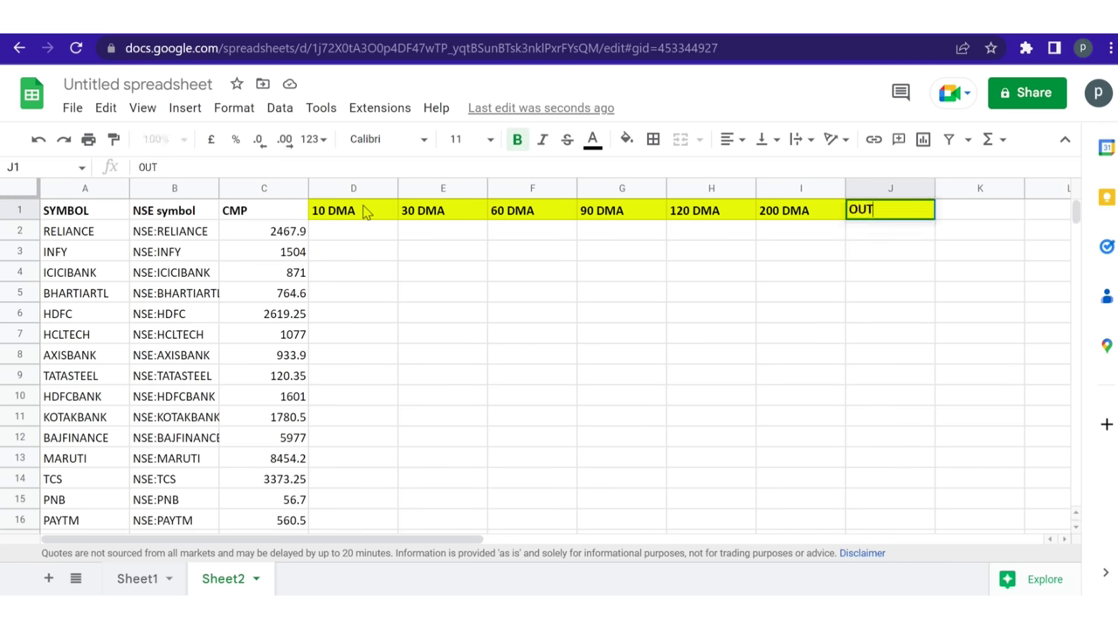
key("Return")
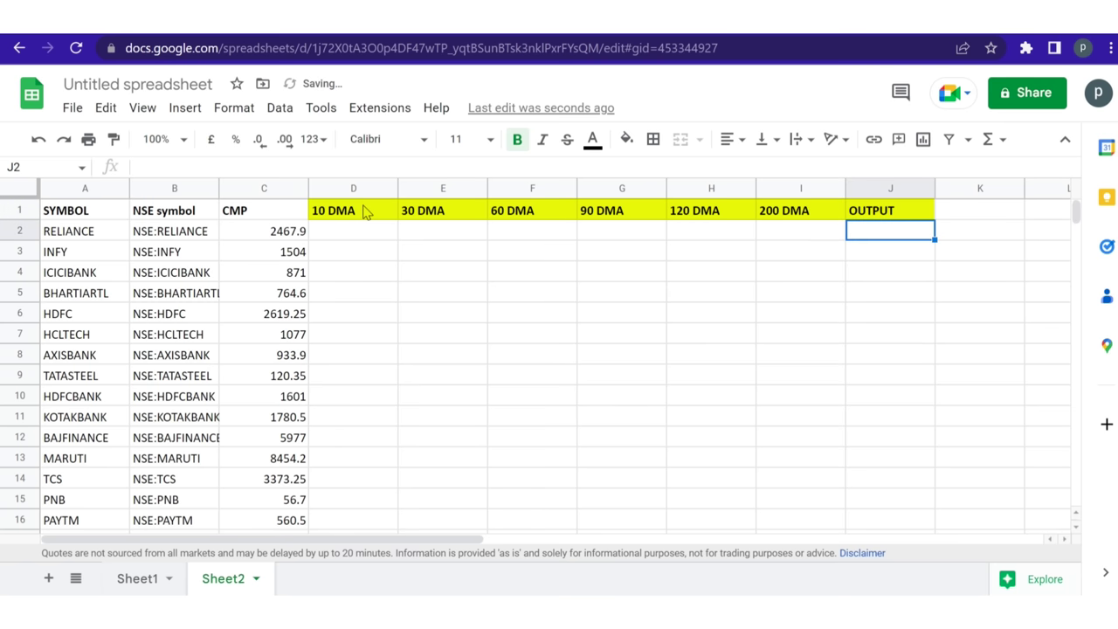
Enter =AVERAGE(QUERY(SORT(GOOGLEFINANCE(A2,"price",TODAY()-365,TODAY()),1,0),"select Col2 limit 10")) in D2
key("Left")
key("Left")
key("Left")
key("Left")
key("Left")
key("Left")
key("Left")
key("Right")
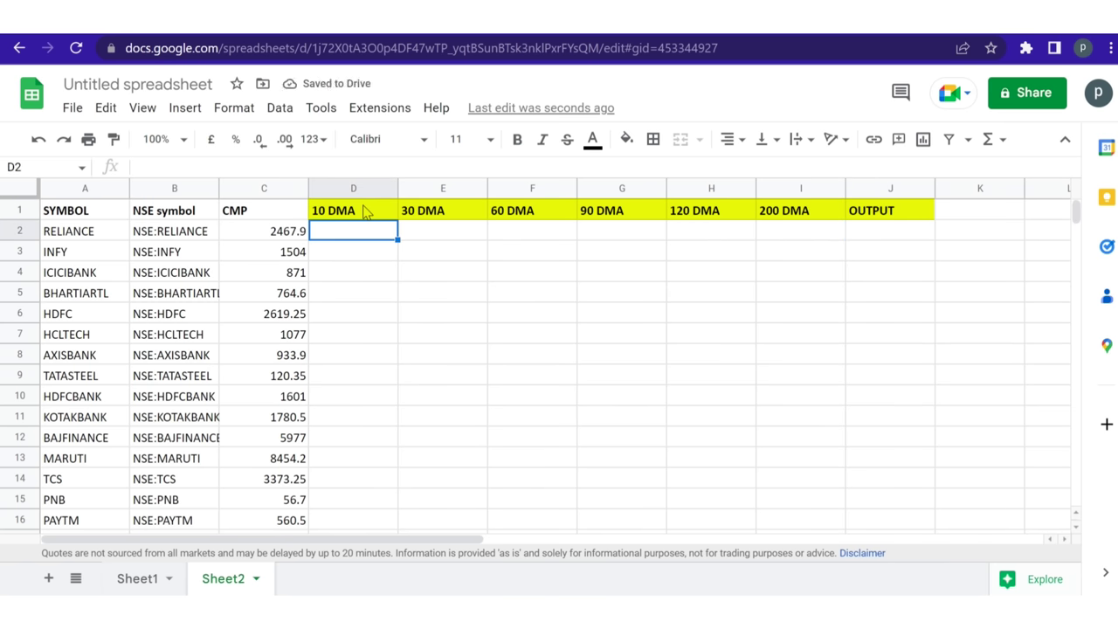
key("ctrl+z")
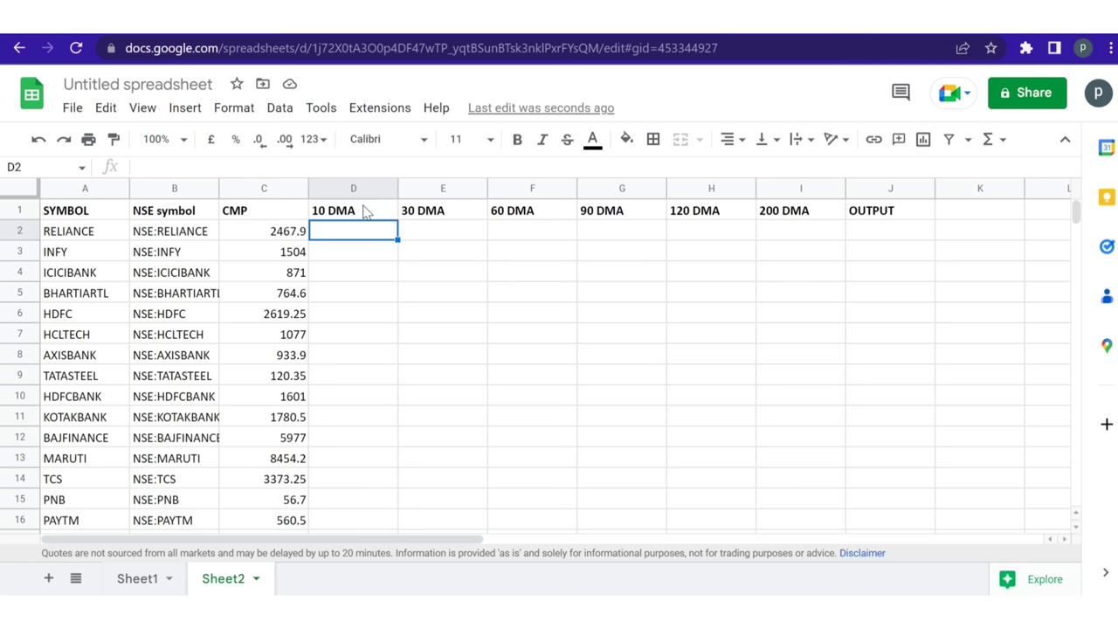
type("=AVERAGE(QUERY(SORT(GOOGLEFINANCE(A2,\"price\",TODAY()-365,TODAY()),1,0),\"select Col2 limit 10\"))")
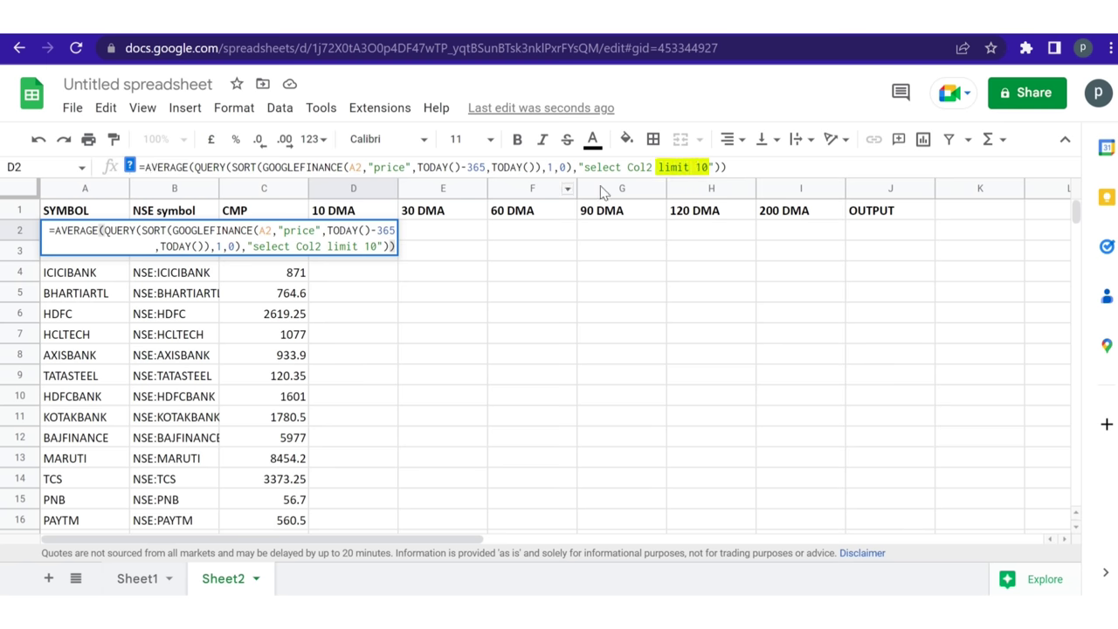
left_click(439, 253)
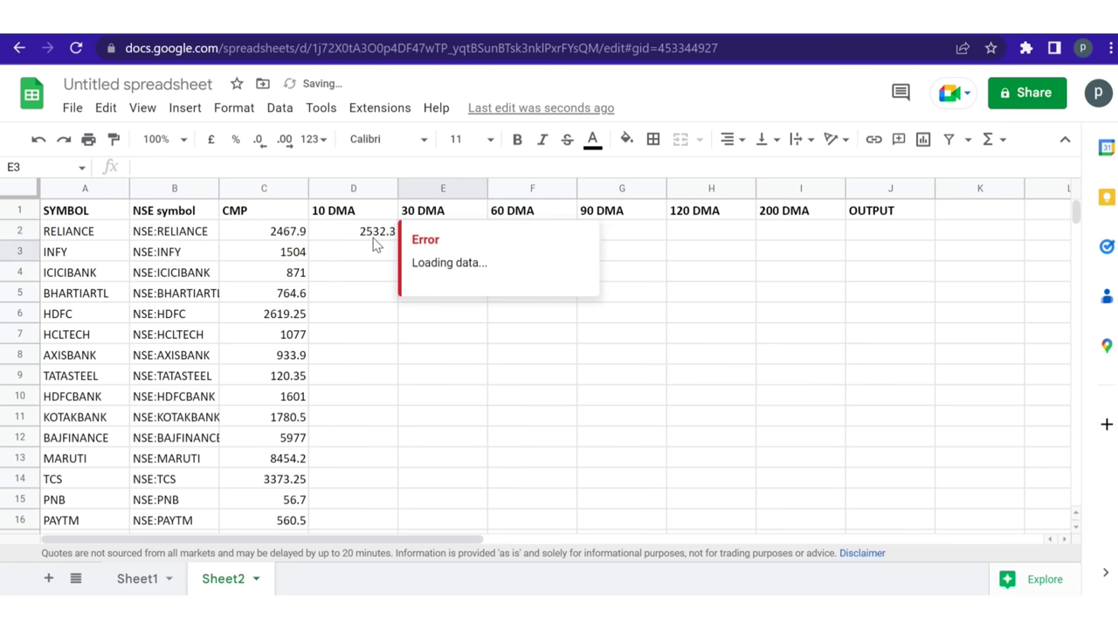
left_click(373, 238)
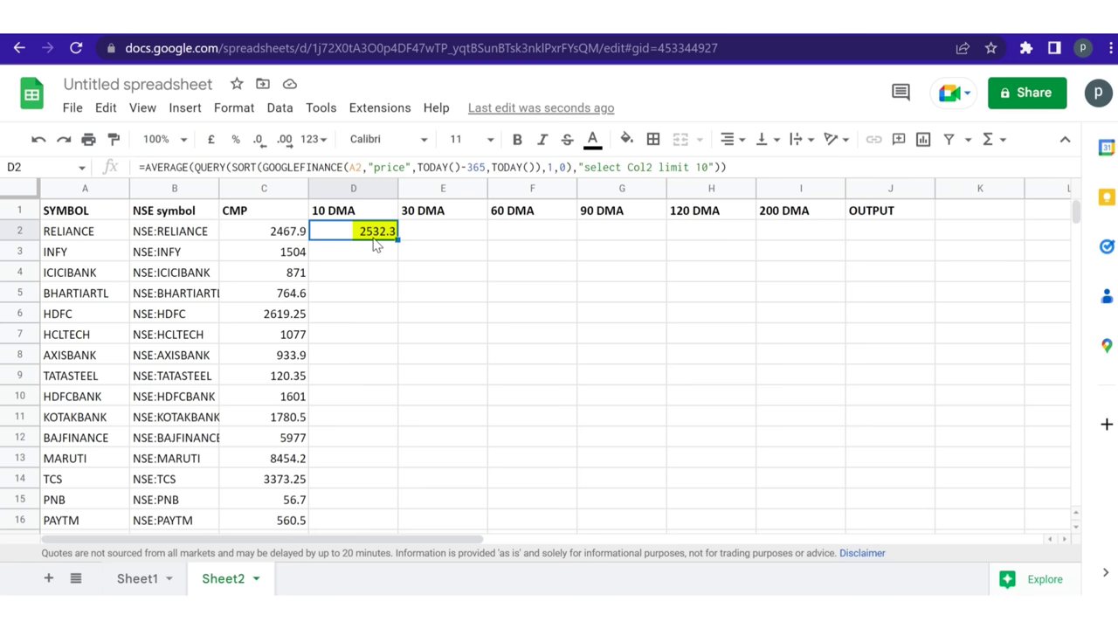
Put the same average formula in E2 with its query limit changed to 30
key("Right")
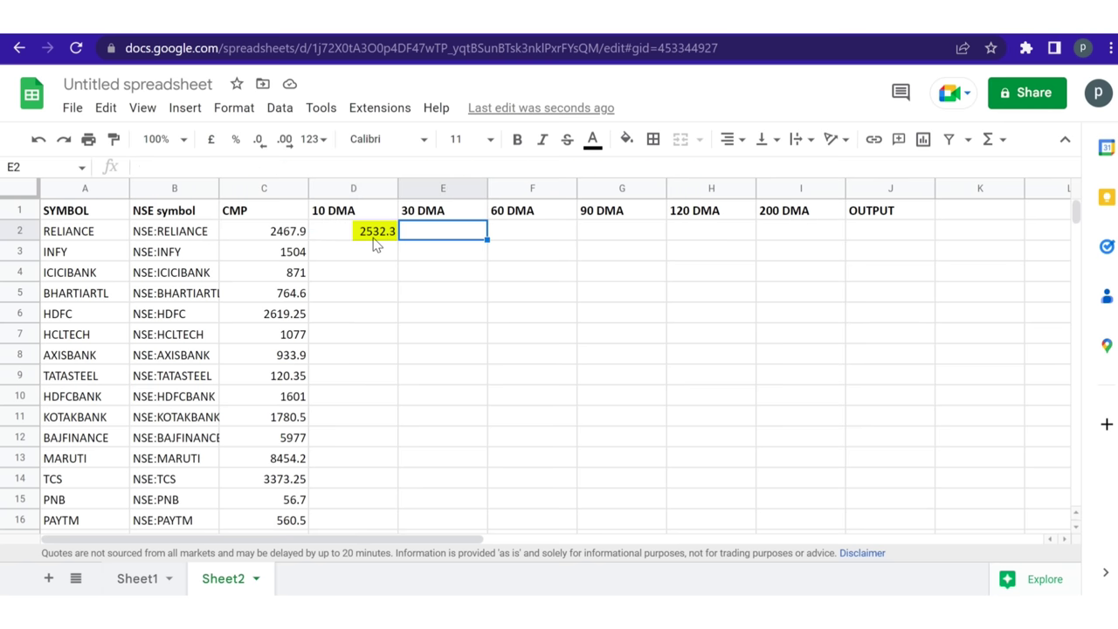
type("=AVERAGE(QUERY(SORT(GOOGLEFINANCE(A2,\"price\",TODAY()-365,TODAY()),1,0),\"select Col2 limit 10\"))")
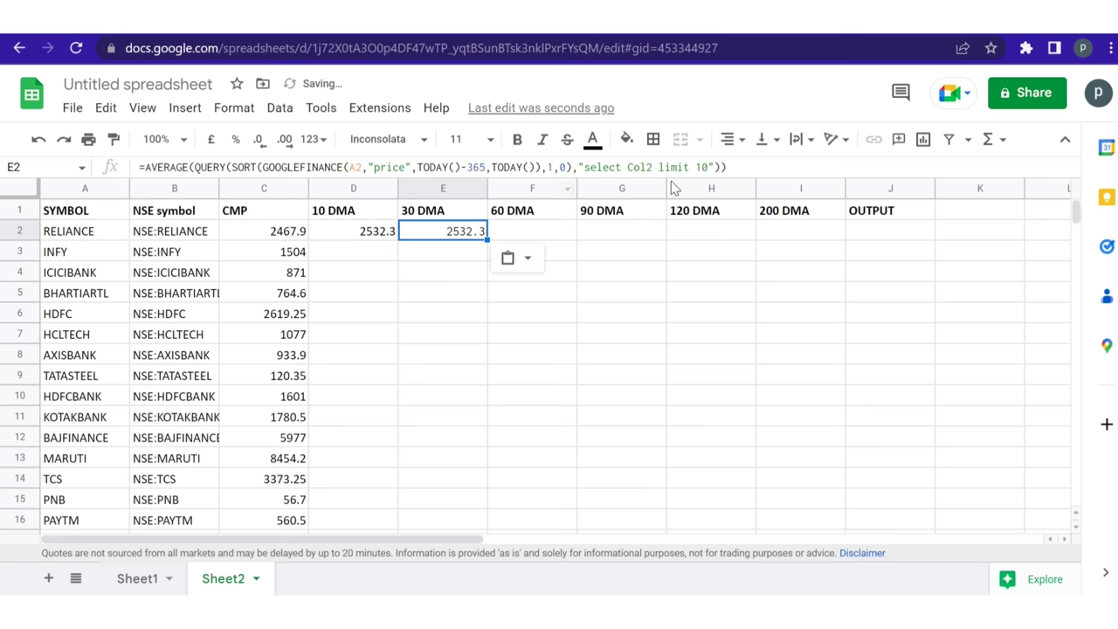
left_click(701, 165)
key("BackSpace")
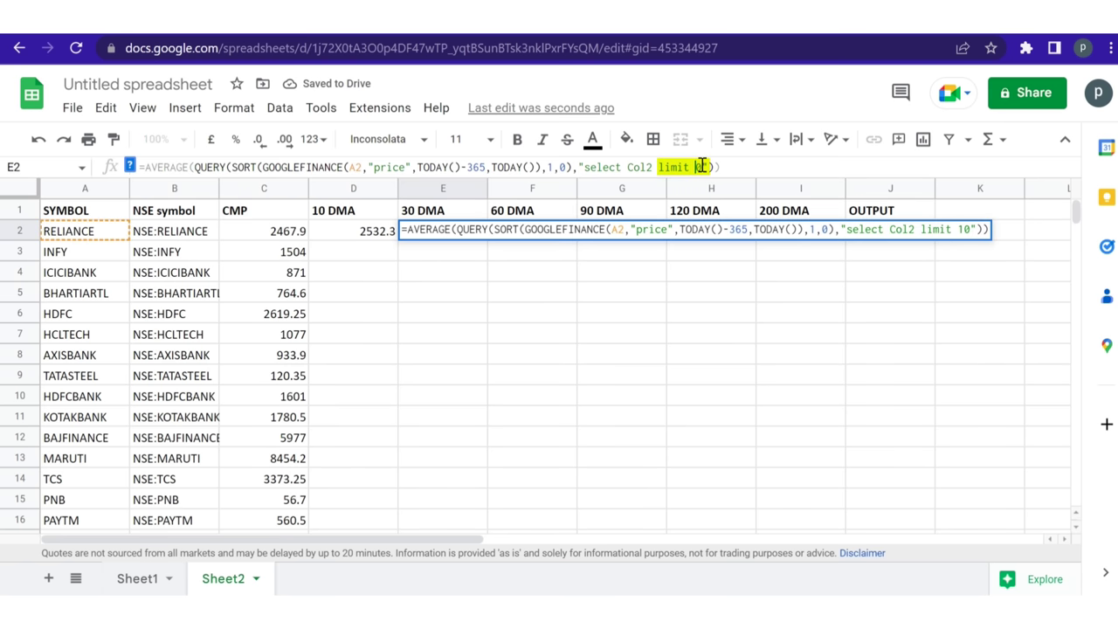
type("3")
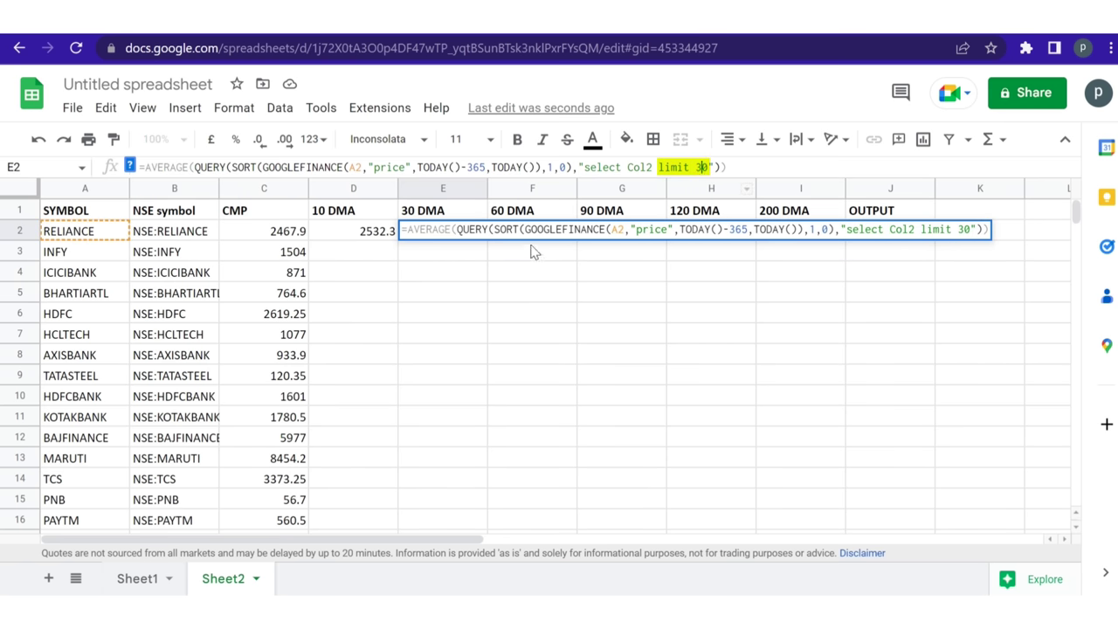
left_click(531, 247)
Paste the moving-average formula into F2 and change its query limit to 60
left_click(534, 231)
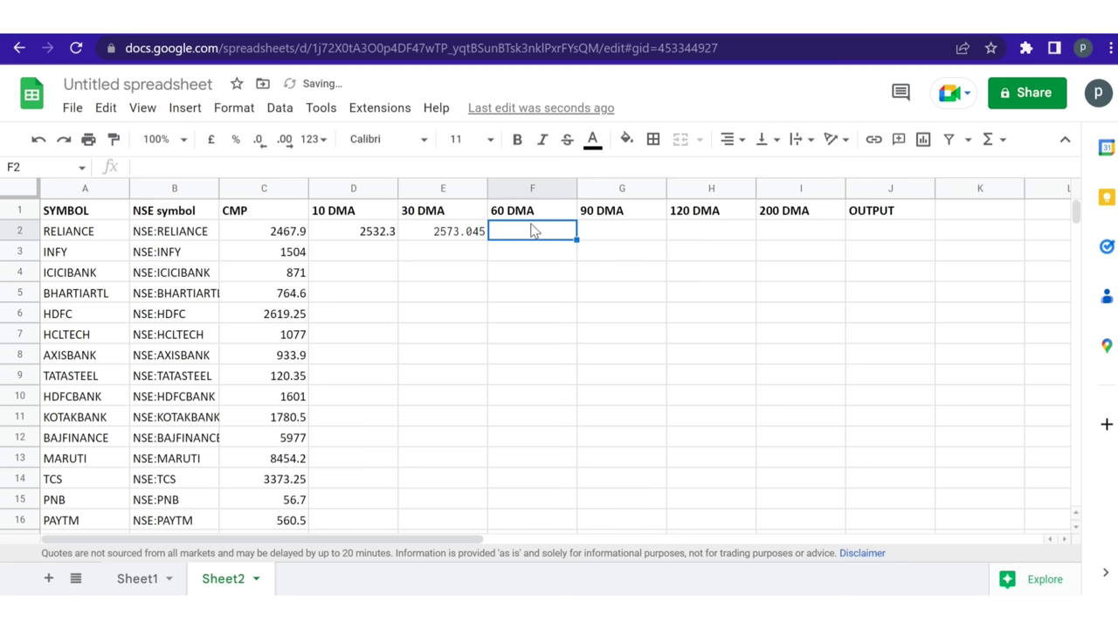
key("ctrl+v")
left_click(701, 165)
key("BackSpace")
type("6")
Paste the moving-average formula into G2 and change its query limit to 90
left_click(614, 242)
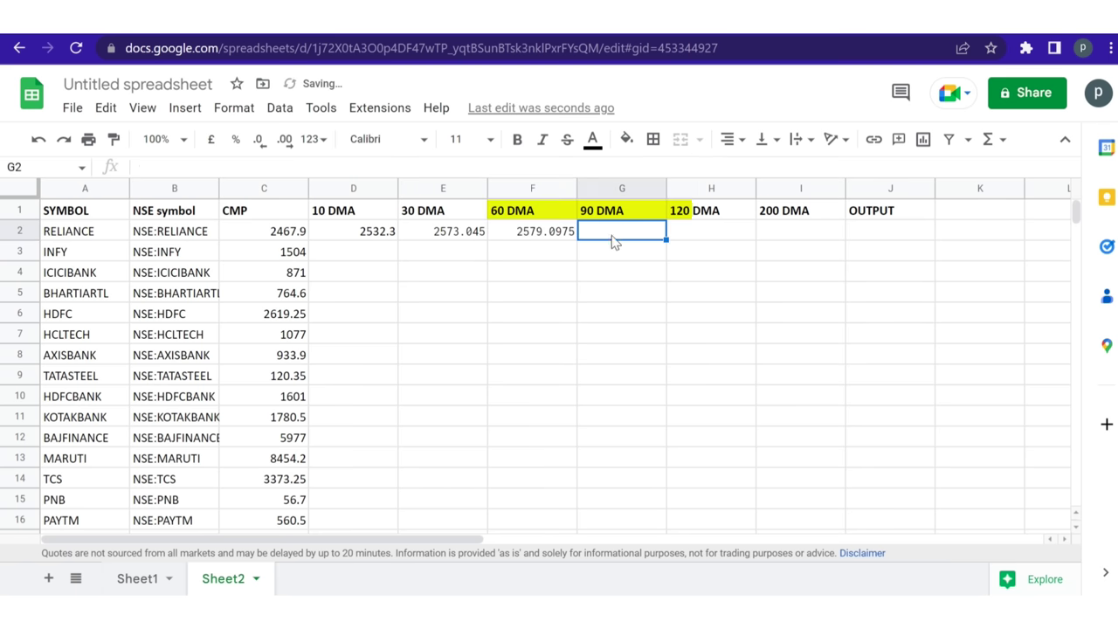
key("ctrl+v")
left_click(701, 166)
key("BackSpace")
type("9")
left_click(615, 247)
Paste the moving-average formula into H2 and set its query limit to 120 for the 120 DMA column
left_click(709, 230)
key("ctrl+v")
left_click(615, 247)
left_click(723, 239)
key("Left")
key("Left")
key("Left")
key("Left")
Paste the moving-average formula into I2 and set its query limit to 200 for the 200 DMA column
left_click(783, 236)
type("=AVERAGE(QUERY(SORT(GOOGLEFINANCE(A2,\"price\",TODAY()-365,TODAY()),1,0),\"select Col2 limit 10\"))")
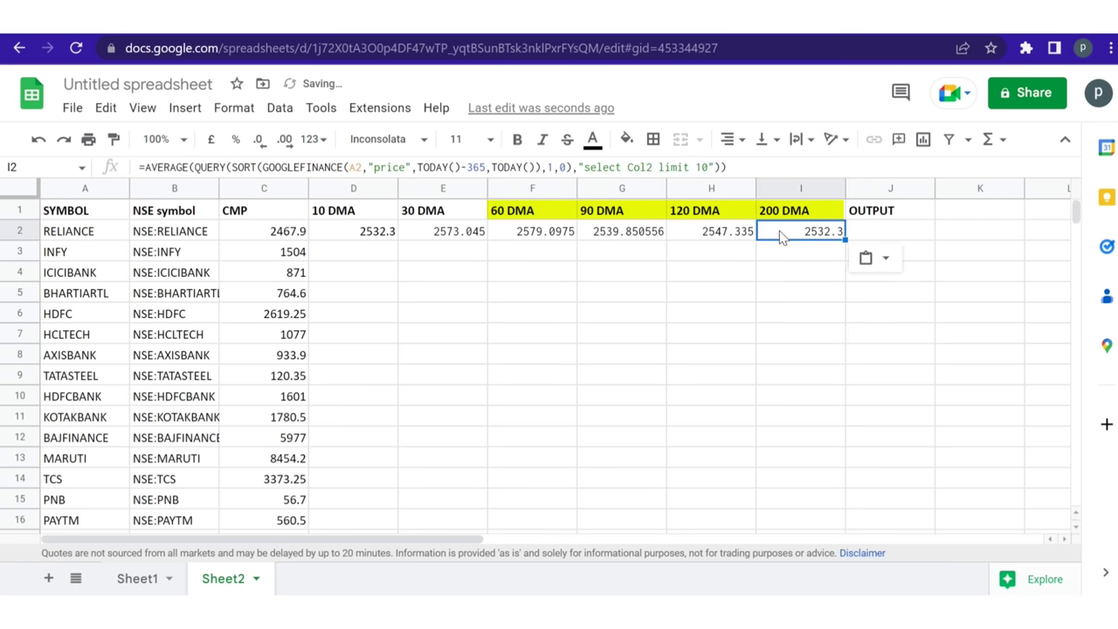
left_click(701, 166)
key("BackSpace")
type("20")
Copy the six moving-average formulas in D2:I2 and paste them over D2:I101 to fill every stock row
left_click(339, 234)
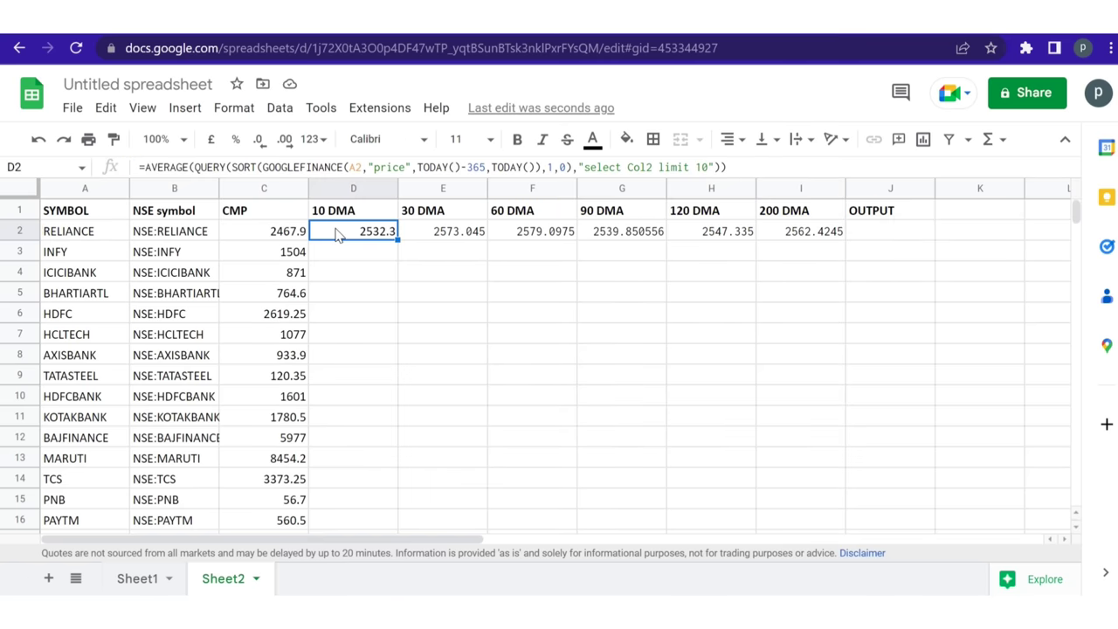
key("shift+Right")
key("shift+Right")
key("shift+Right")
key("shift+Right")
key("shift+Right")
key("ctrl+c")
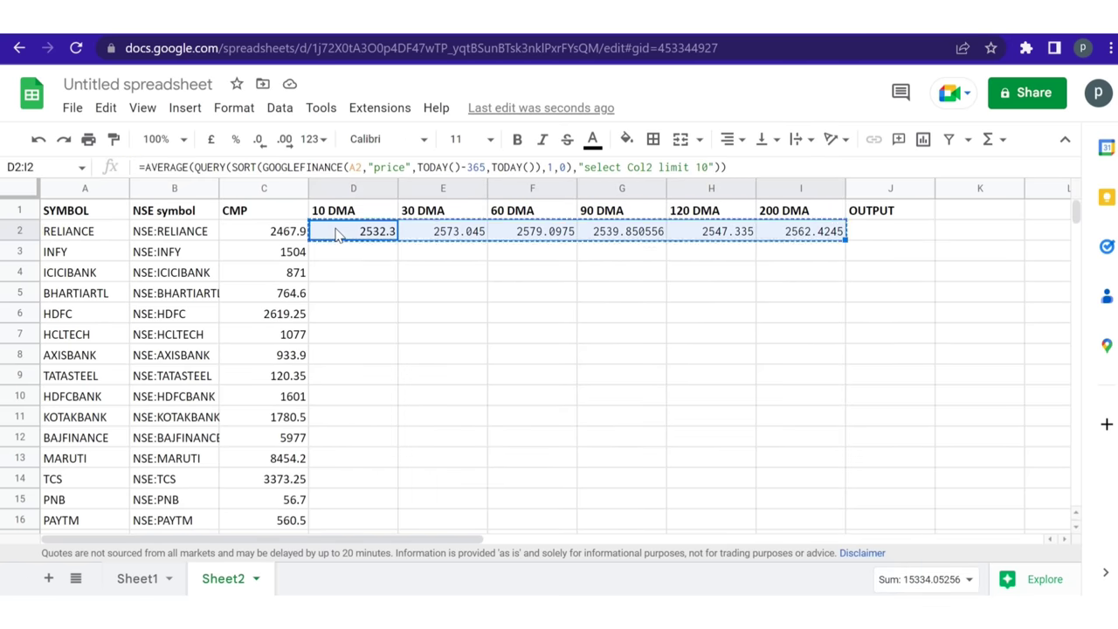
key("shift+Down")
key("shift+Down")
key("shift+Down")
key("shift+Down")
key("shift+Down")
key("shift+Down")
key("shift+Down")
key("shift+Down")
key("shift+Down")
key("shift+Down")
key("shift+Down")
key("shift+Down")
key("shift+Down")
key("shift+Down")
key("shift+Down")
key("shift+Down")
key("shift+Down")
key("shift+Down")
key("shift+Down")
key("shift+Down")
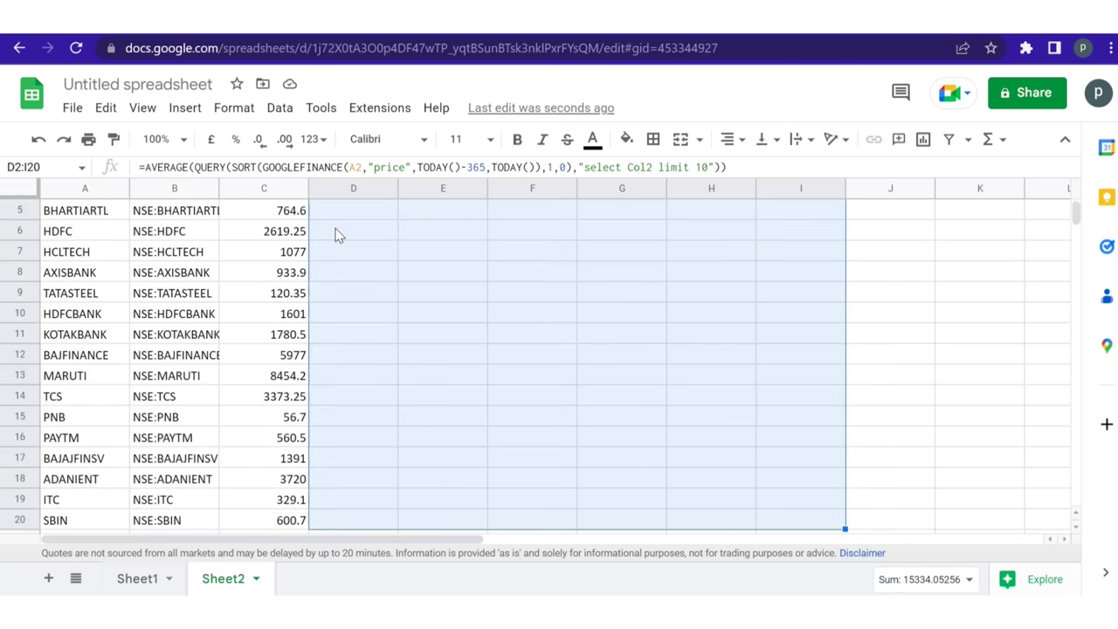
key("shift+Down")
key("shift+Down")
key("shift+Down")
key("shift+Down")
key("shift+Down")
key("shift+Down")
key("shift+Down")
key("shift+Down")
key("shift+Down")
key("shift+Down")
key("shift+Down")
key("shift+Down")
key("shift+Down")
key("shift+Down")
key("shift+Down")
key("shift+Down")
key("shift+Down")
key("shift+Down")
key("shift+Down")
key("shift+Down")
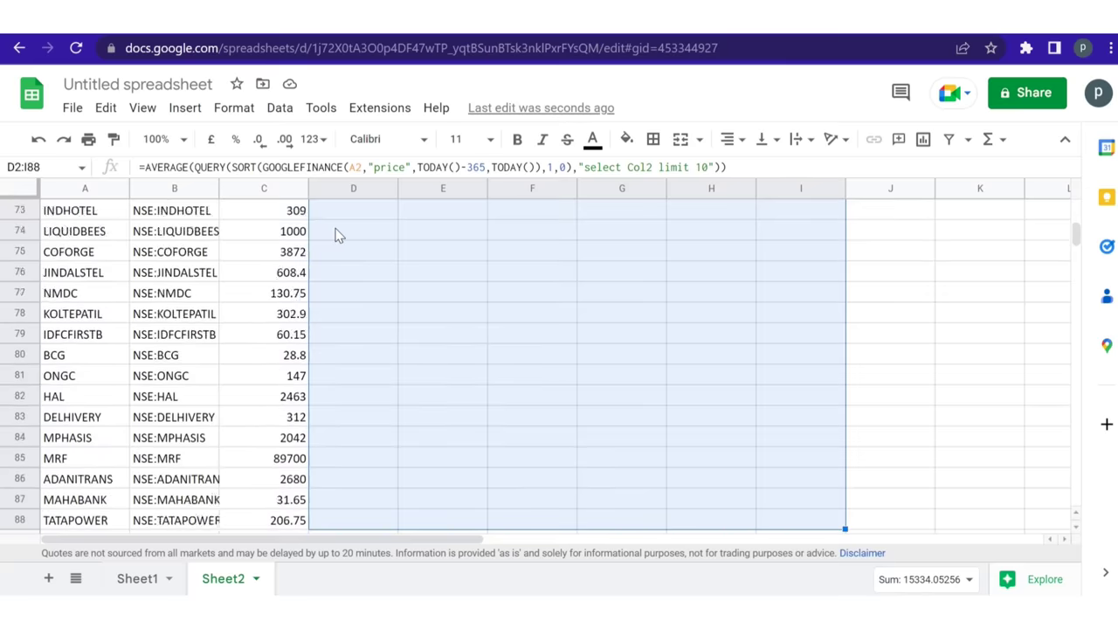
key("shift+Down")
key("shift+Down")
key("shift+Down")
key("shift+Down")
key("shift+Down")
key("shift+Down")
key("shift+Down")
key("shift+Up")
key("shift+Up")
key("shift+Up")
key("shift+Up")
key("shift+Up")
key("shift+Up")
key("shift+Up")
key("shift+Up")
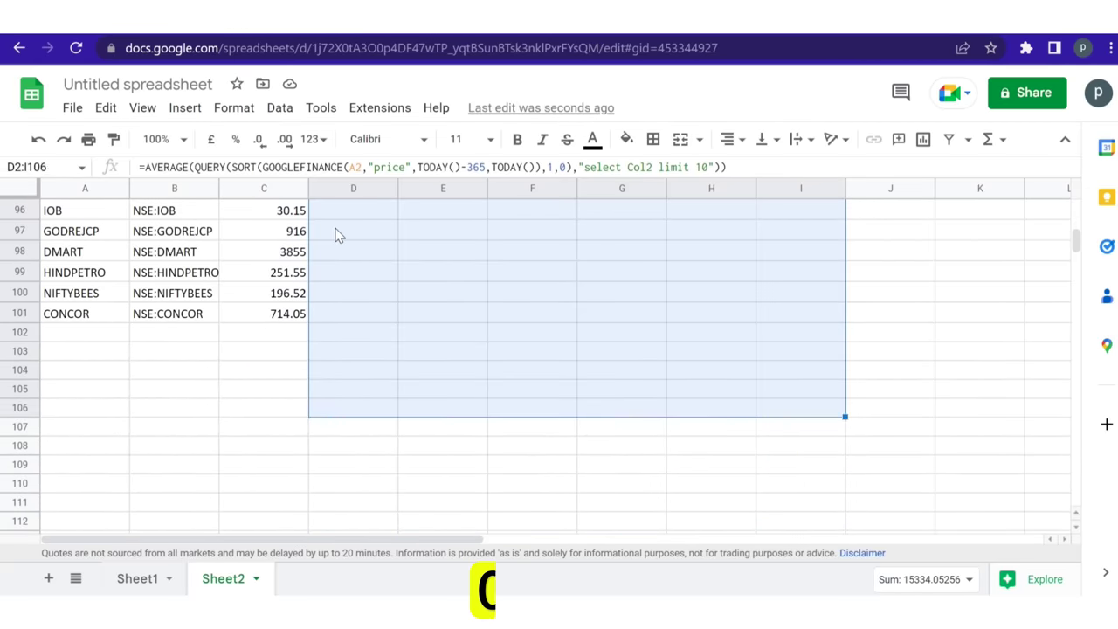
key("shift+Up")
key("shift+Up")
key("shift+Up")
key("shift+Down")
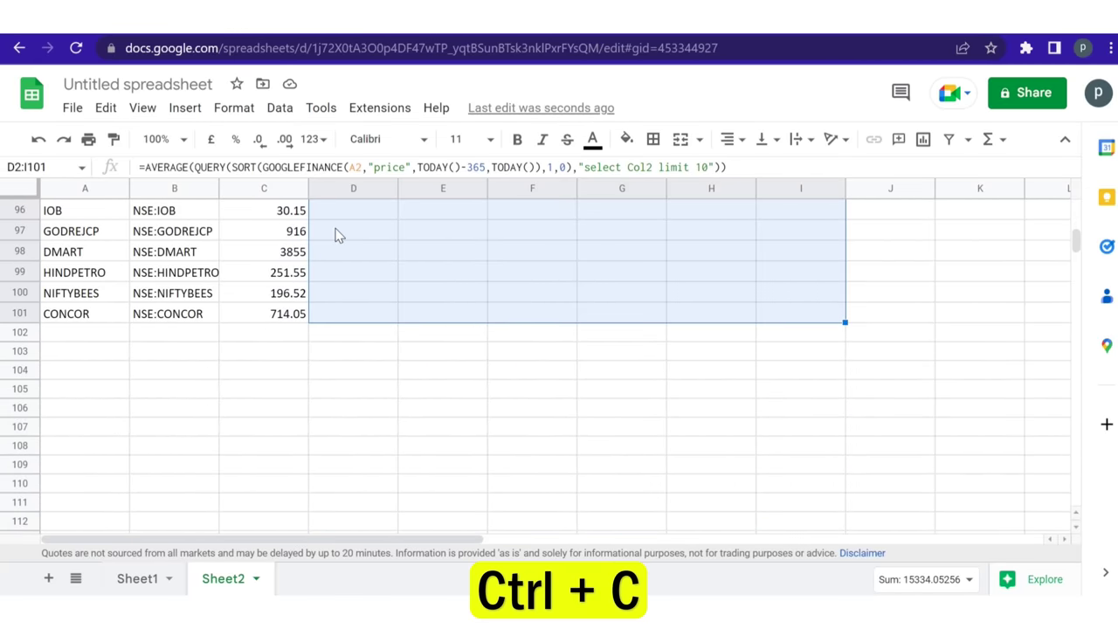
key("ctrl+v")
scroll(614, 406, "up", 5)
scroll(612, 401, "up", 15)
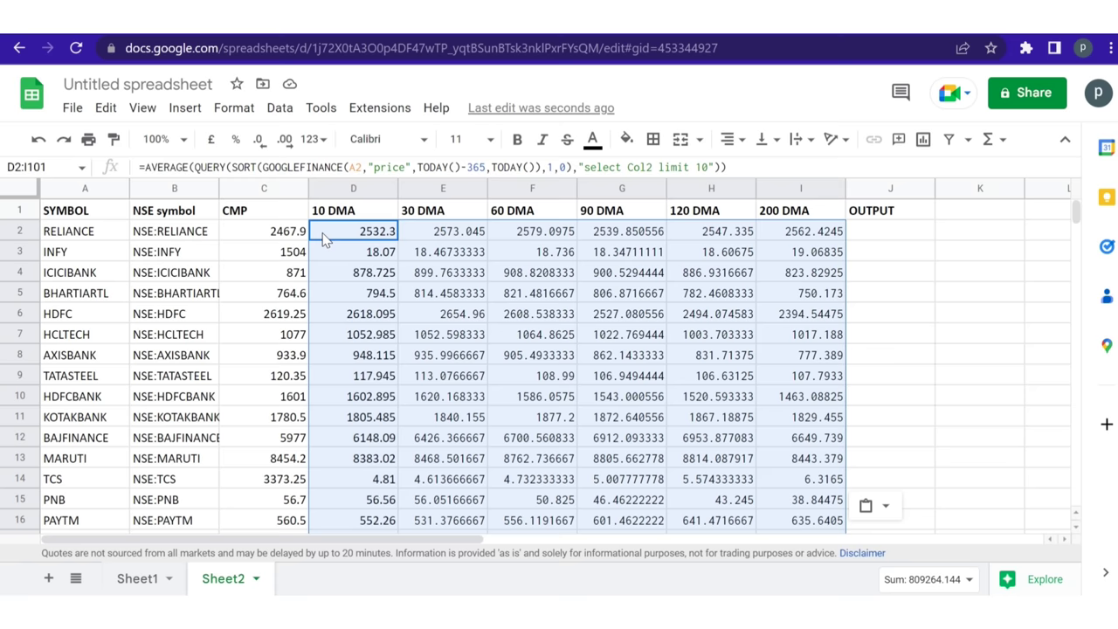
Review the filled moving-average rows and check which symbol cells the CMP and 10 DMA formulas reference
scroll(655, 355, "down", 5)
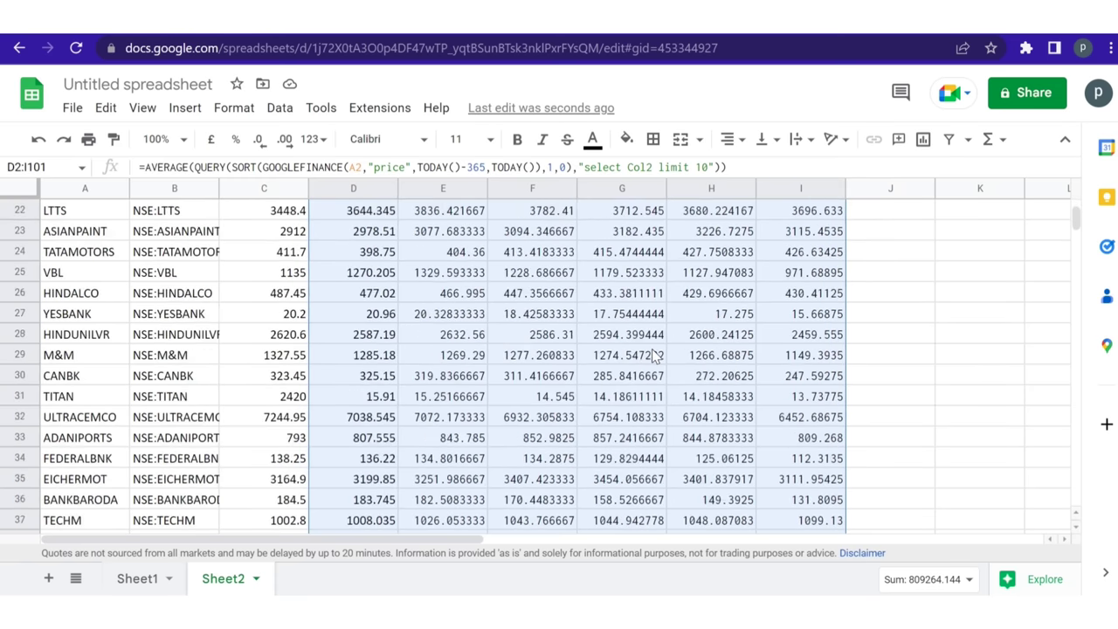
scroll(654, 356, "up", 5)
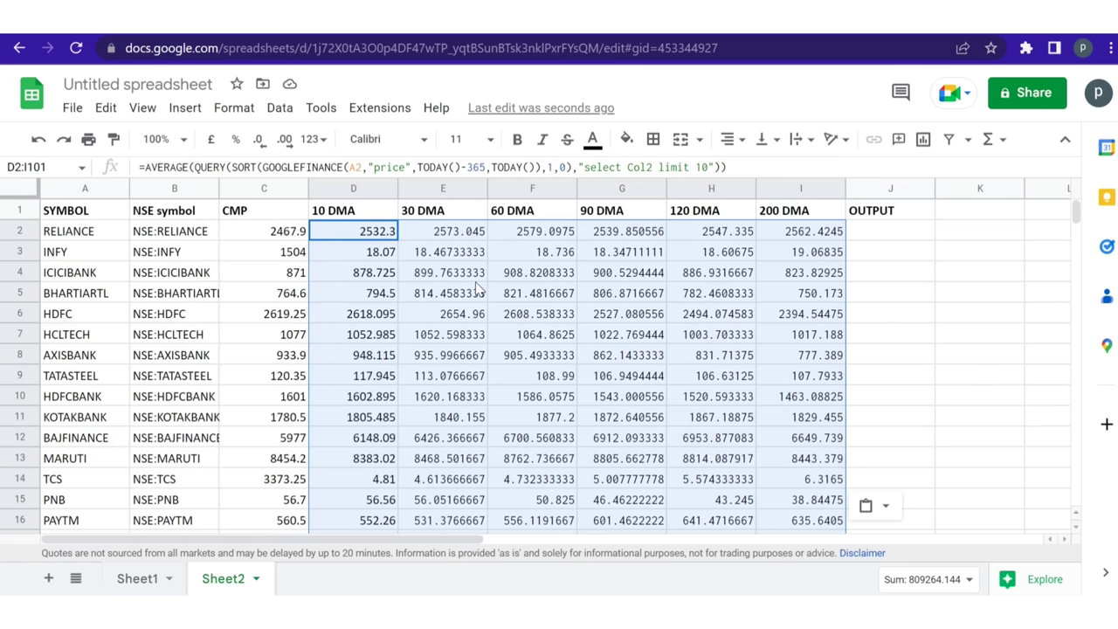
left_click(199, 234)
left_click(367, 231)
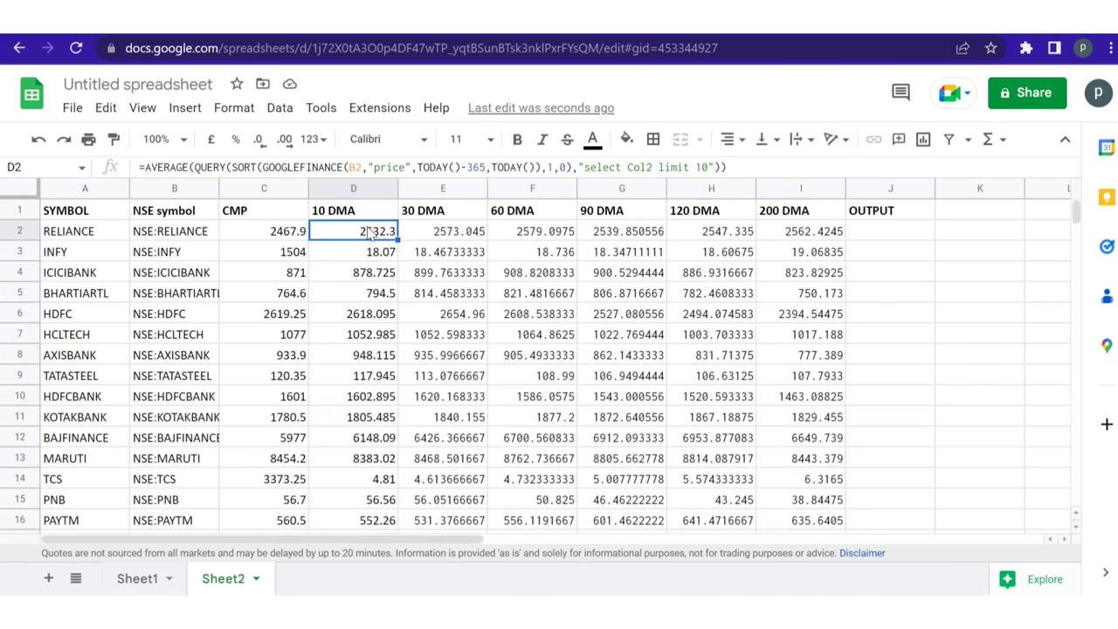
key("Left")
key("Right")
key("Left")
key("Left")
key("Right")
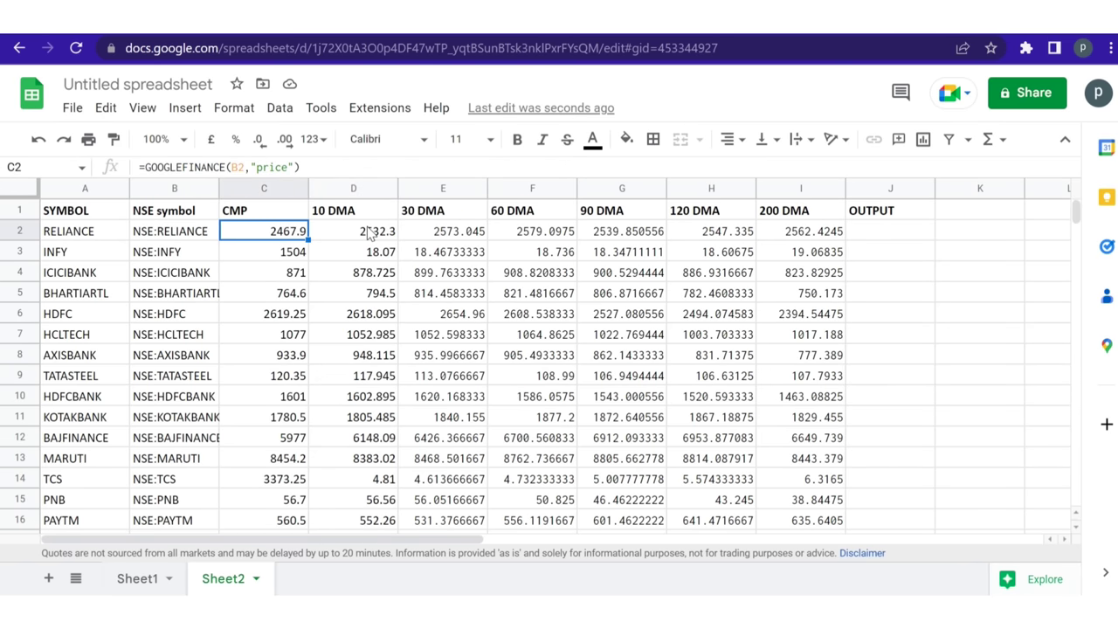
key("Right")
key("ctrl+Down")
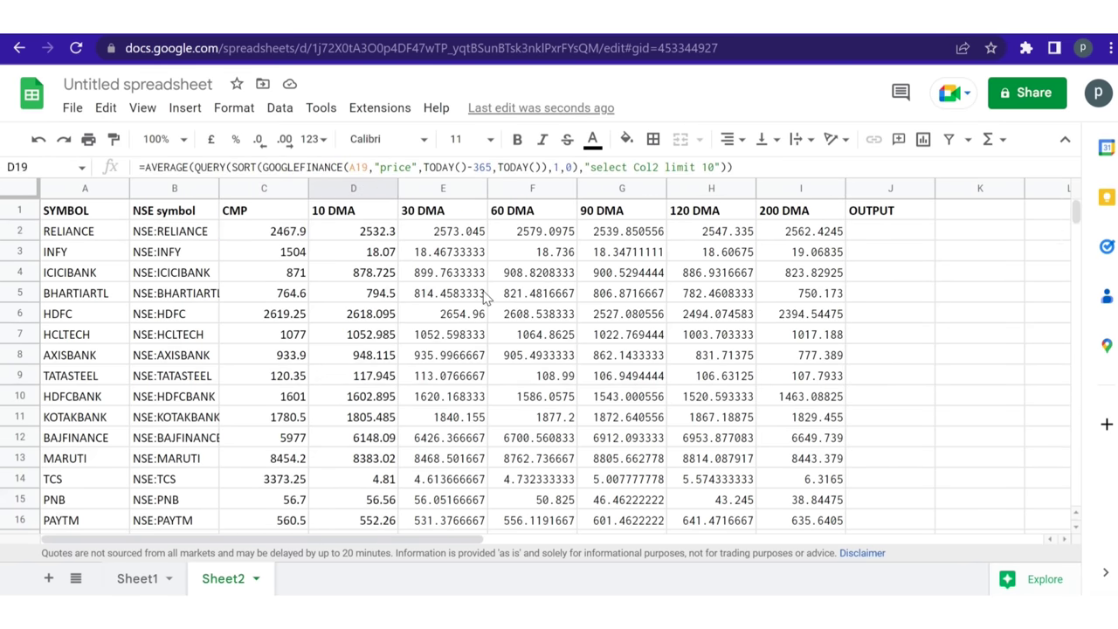
Paste =IF(AND(C2>D2,C2>E2,C2>F2,C2>G2,C2>H2,C2<I2), "Best for Buy Above 200 DMA", IF(AND(C2<D2,C2<E2,C2<F2,C2<G2,C2<H2,C2>I2),"Best for Sell Below 200 DMA", "Avoid" )) into J2
left_click(895, 232)
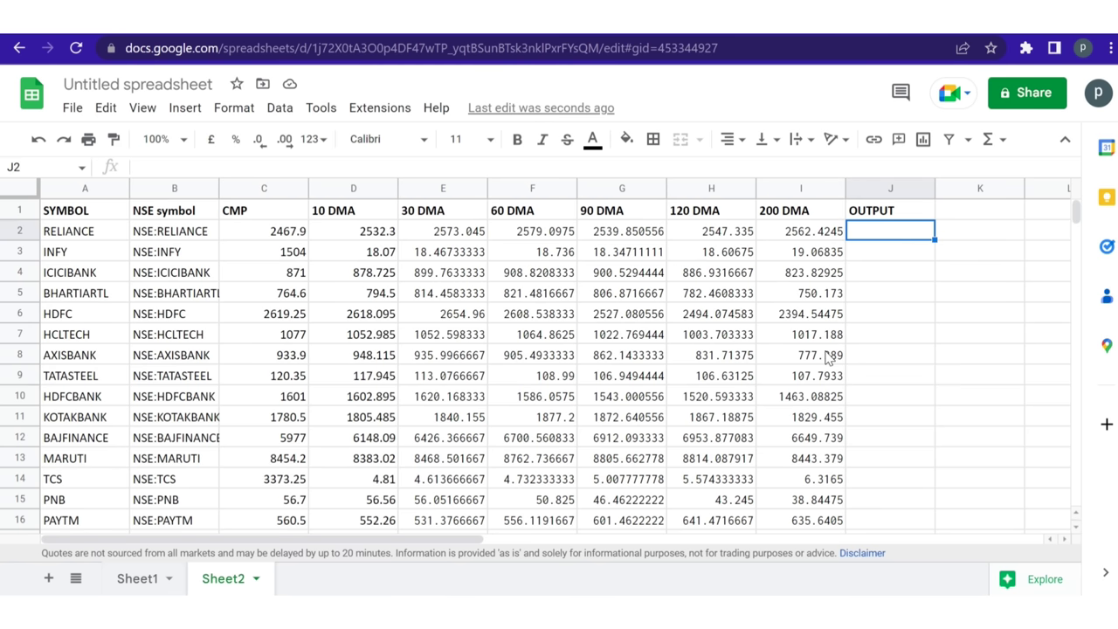
key("ctrl+v")
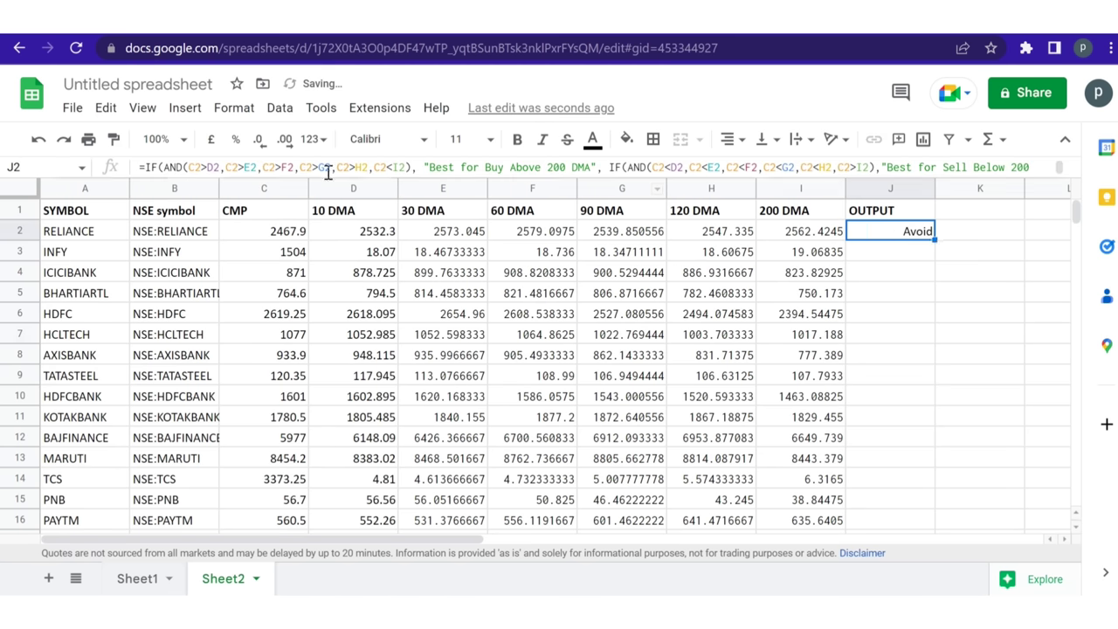
Walk through the first AND condition of J2's formula, examining how C2 is compared with each average from D2 to I2
left_click(194, 161)
left_click(145, 168)
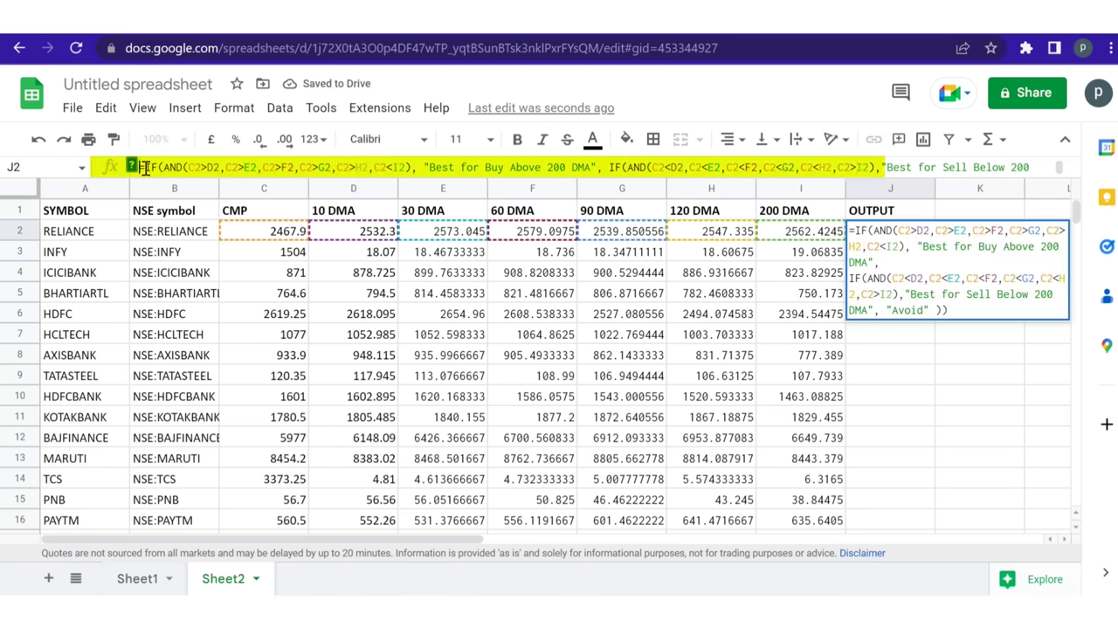
key("Right")
key("Right")
key("Right")
key("Right")
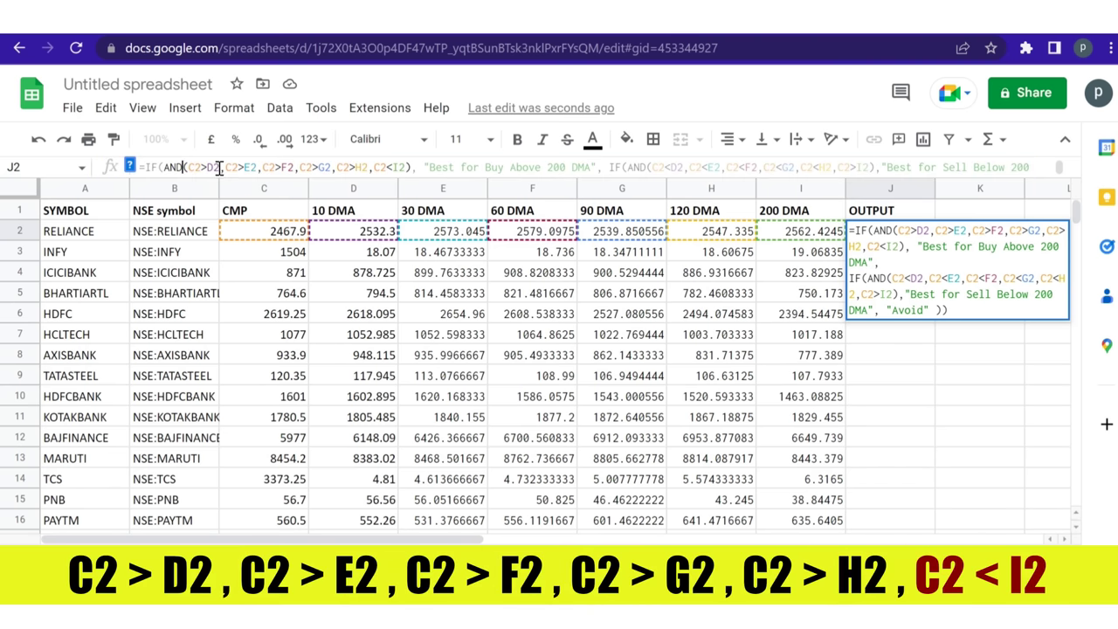
key("Right")
key("Right")
key("Right")
key("Right")
key("Right")
key("Right")
key("Right")
key("Right")
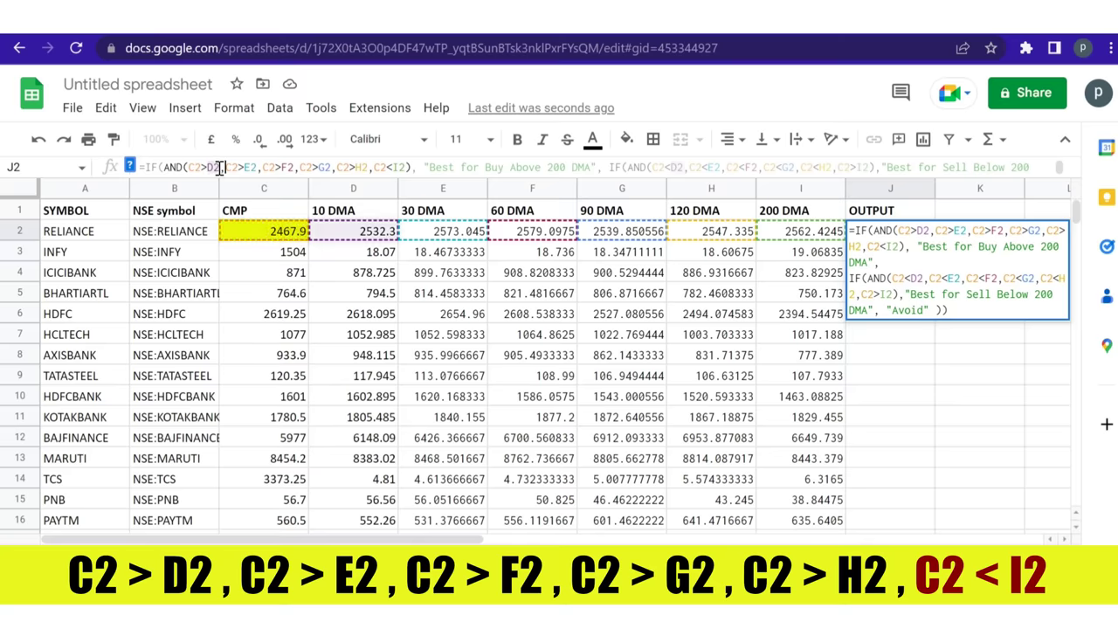
key("Right")
key("Right")
key("Right")
key("Right")
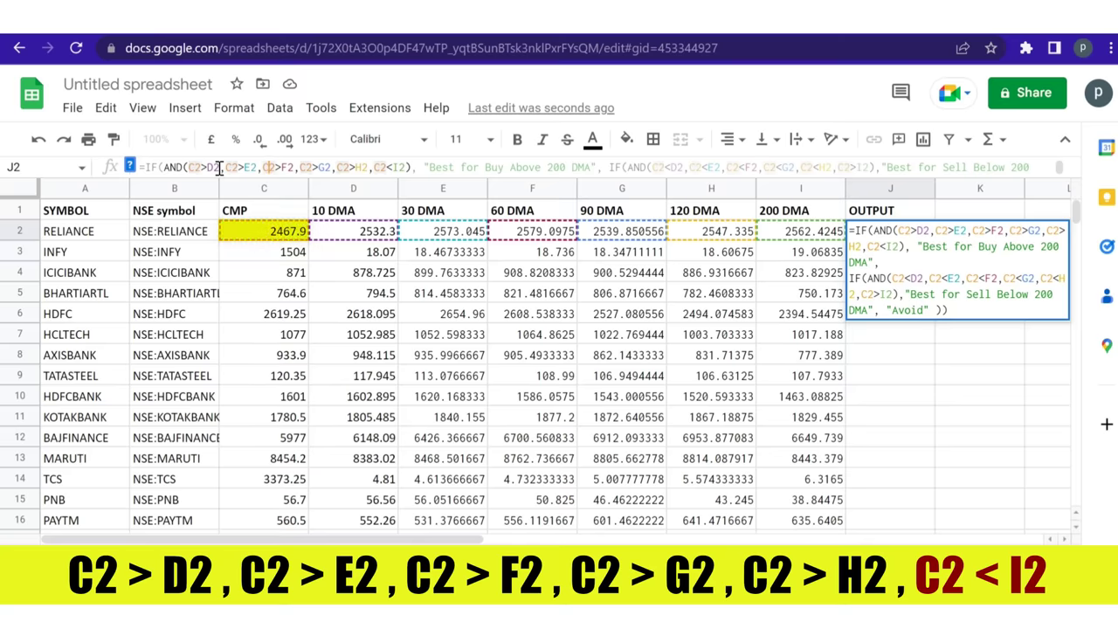
key("Right")
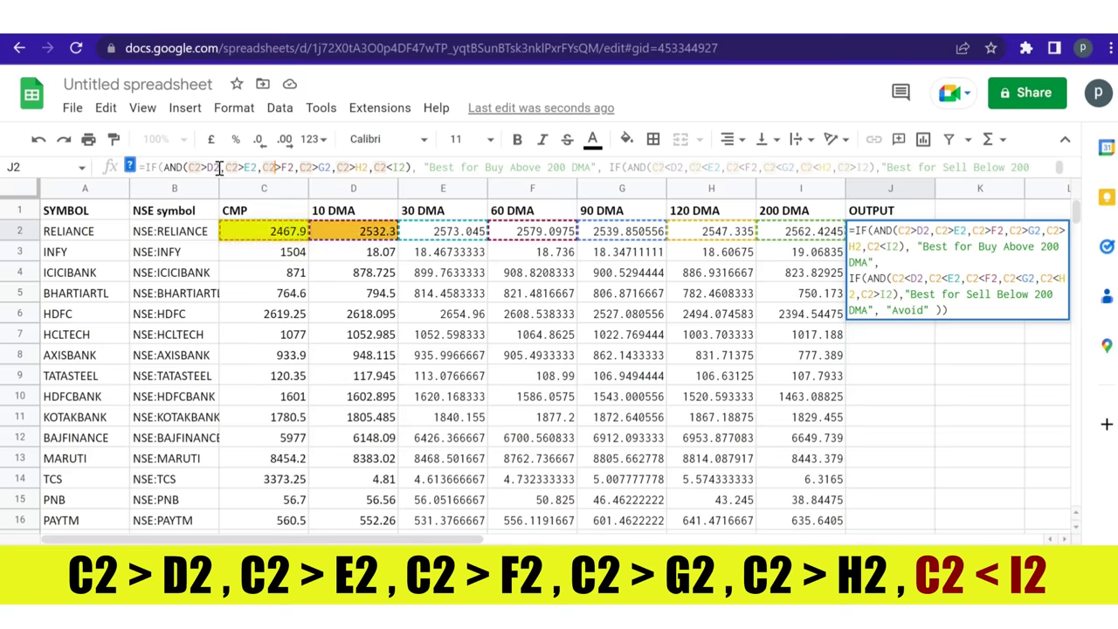
key("Right")
key("Right")
key("Right")
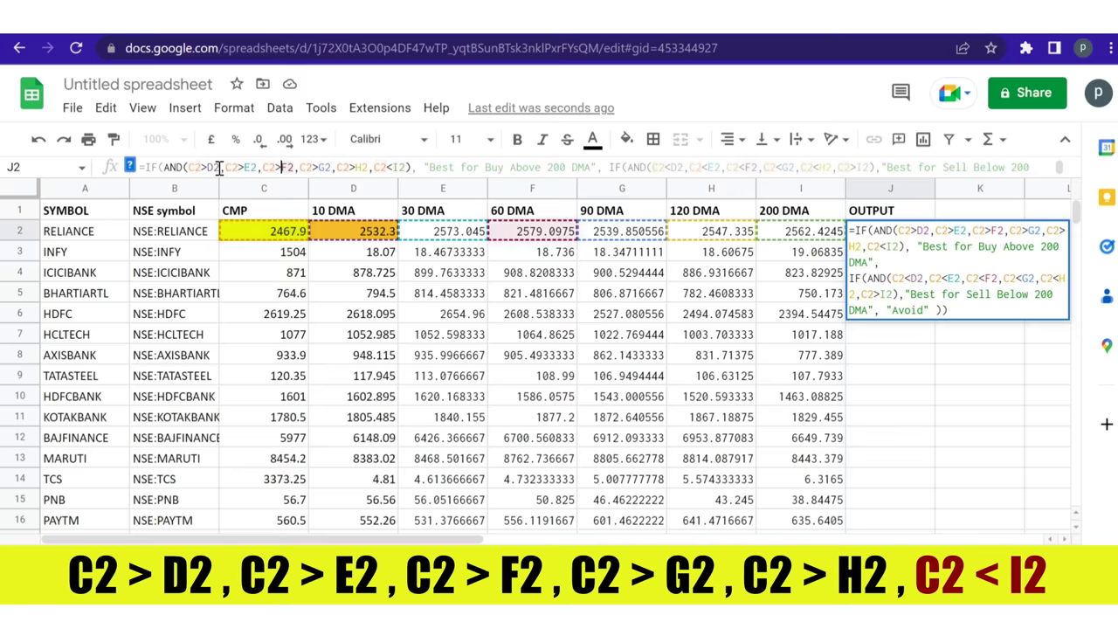
key("Right")
key("Right")
key("Right")
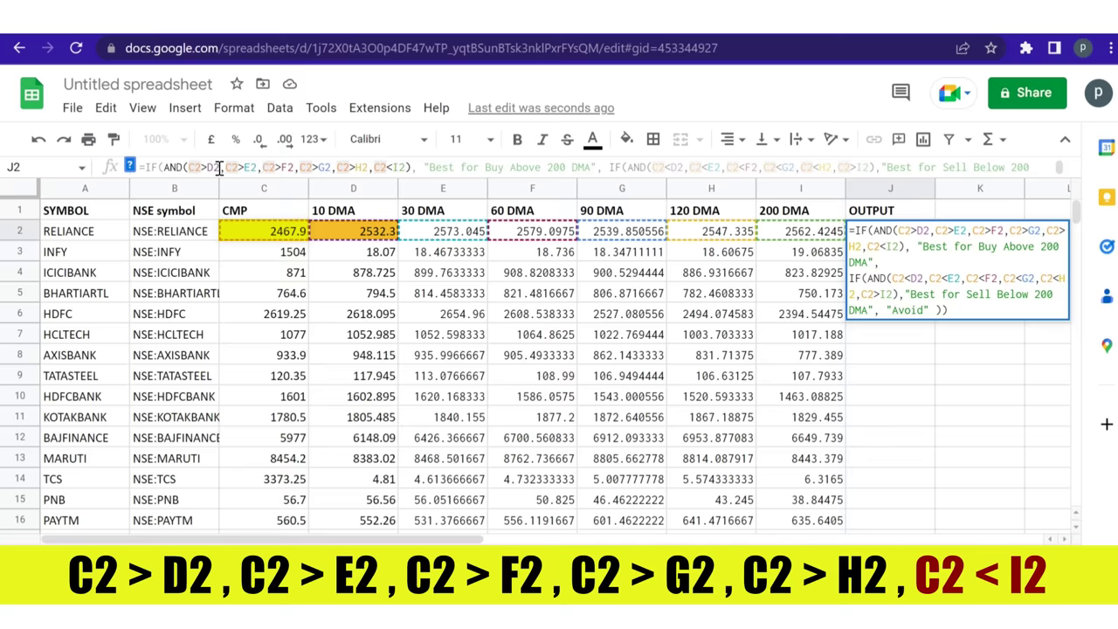
key("Right")
key("Right")
key("Right")
key("Right")
key("Right")
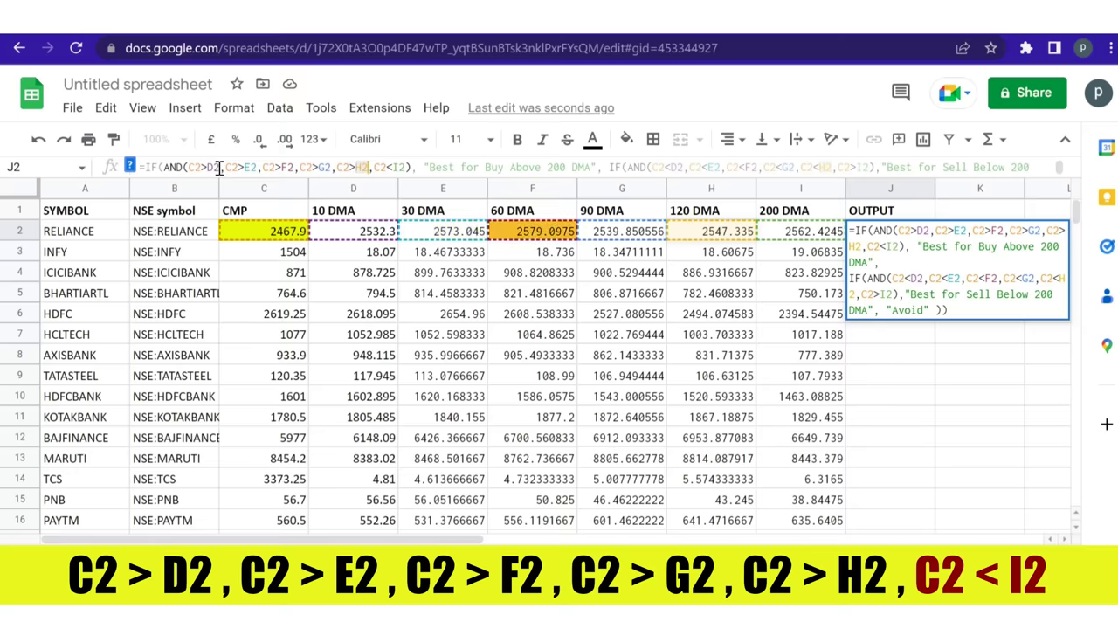
key("Right")
key("Right")
key("Right")
key("Right")
key("Right")
key("Right")
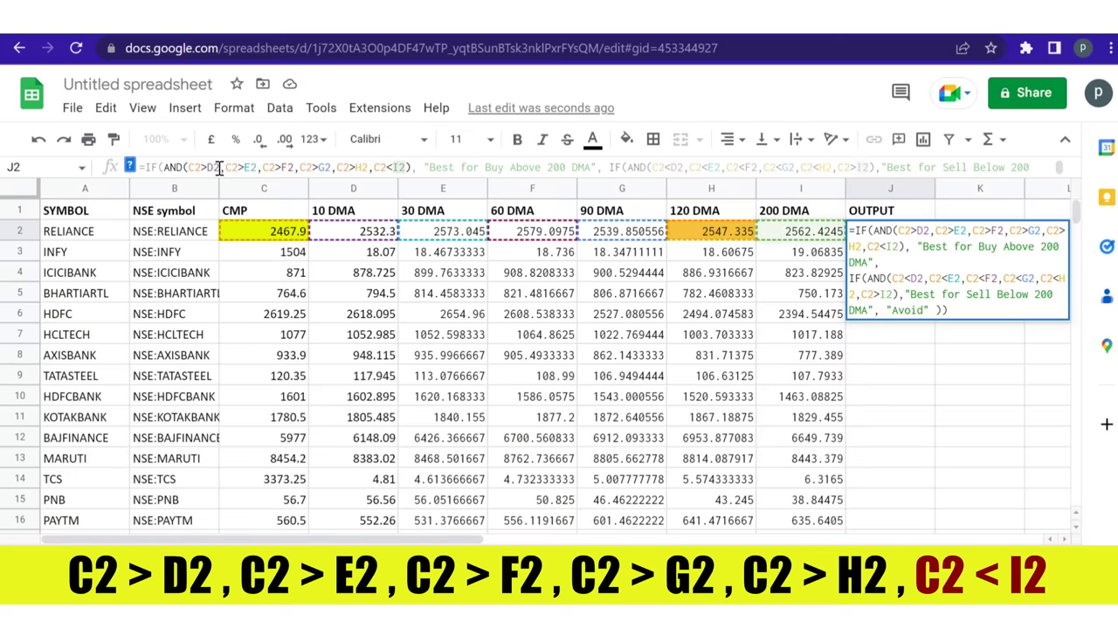
key("Left")
key("Left")
key("Left")
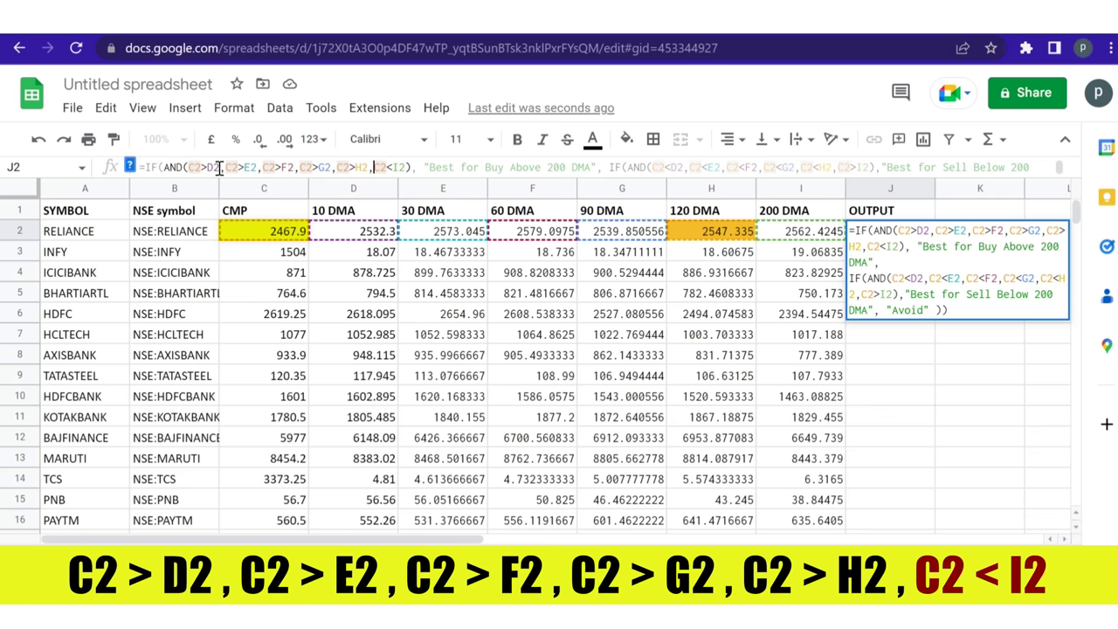
key("Right")
key("Right")
key("Right")
key("Right")
key("Right")
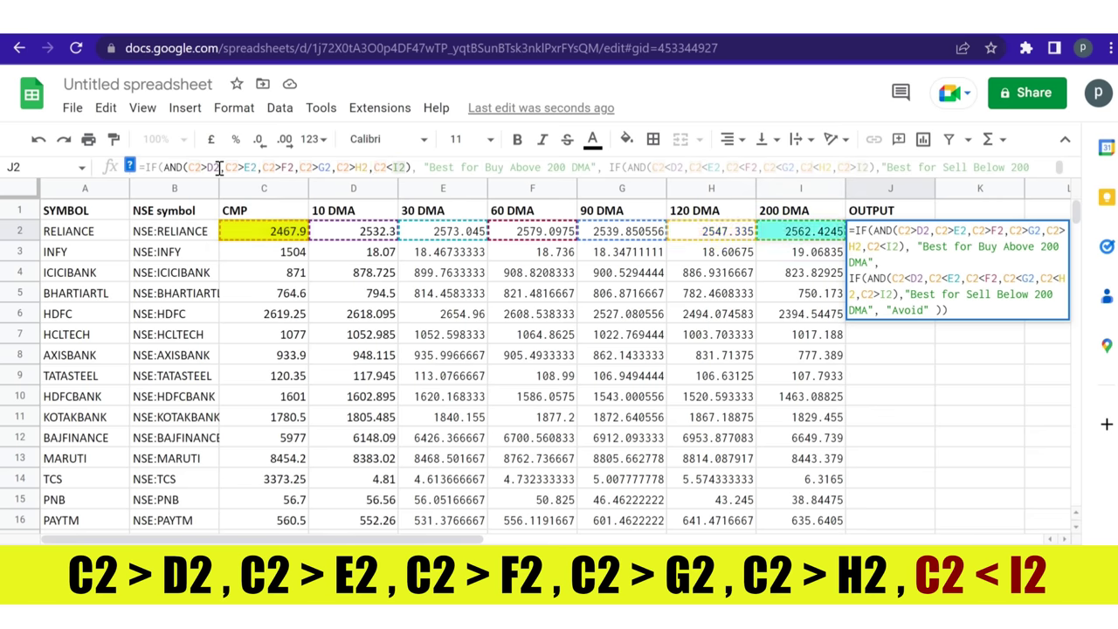
Examine the text that J2's formula returns when its first AND condition is met
key("Right")
key("Right")
key("Right")
key("Right")
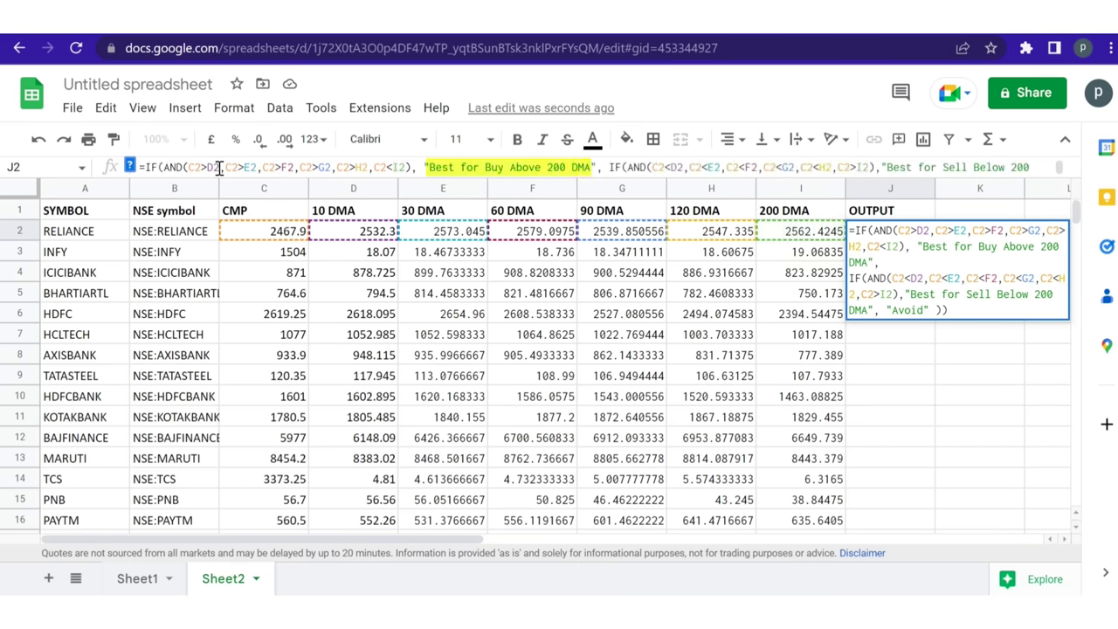
key("Right")
key("Right")
key("Right")
key("Right")
key("Right")
key("Right")
key("Right")
key("Right")
key("Right")
key("Right")
key("Right")
key("Right")
key("Right")
key("Right")
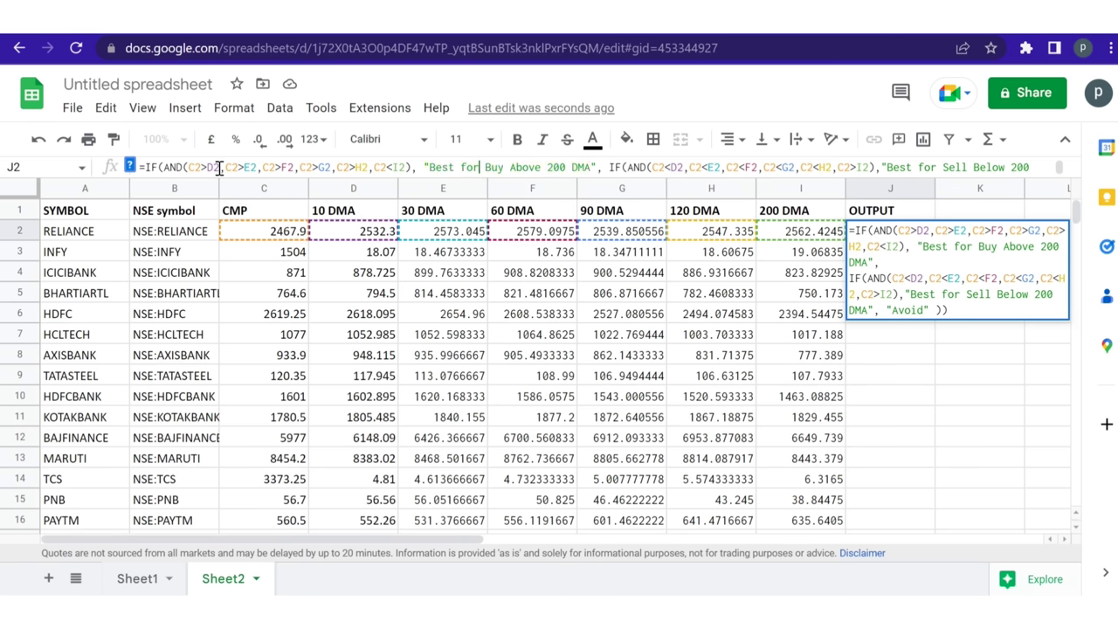
Walk through the second AND condition of J2's formula, examining how C2 is compared with each average from D2 to I2
key("Right")
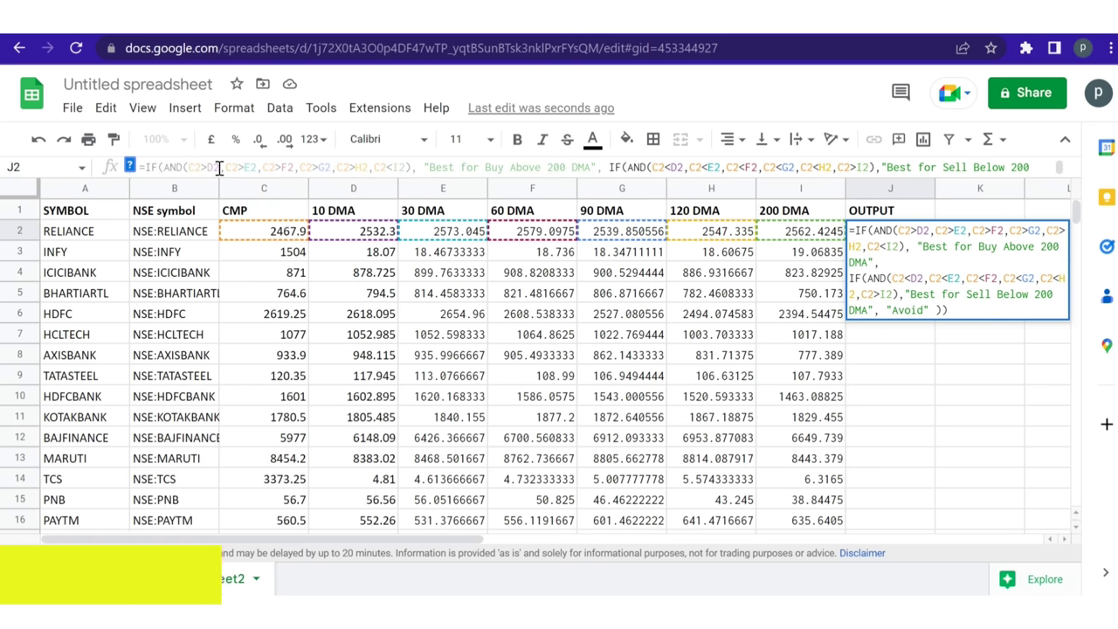
key("Right")
key("Right")
key("Right")
key("Right")
key("Right")
key("Right")
key("Right")
key("Right")
key("Right")
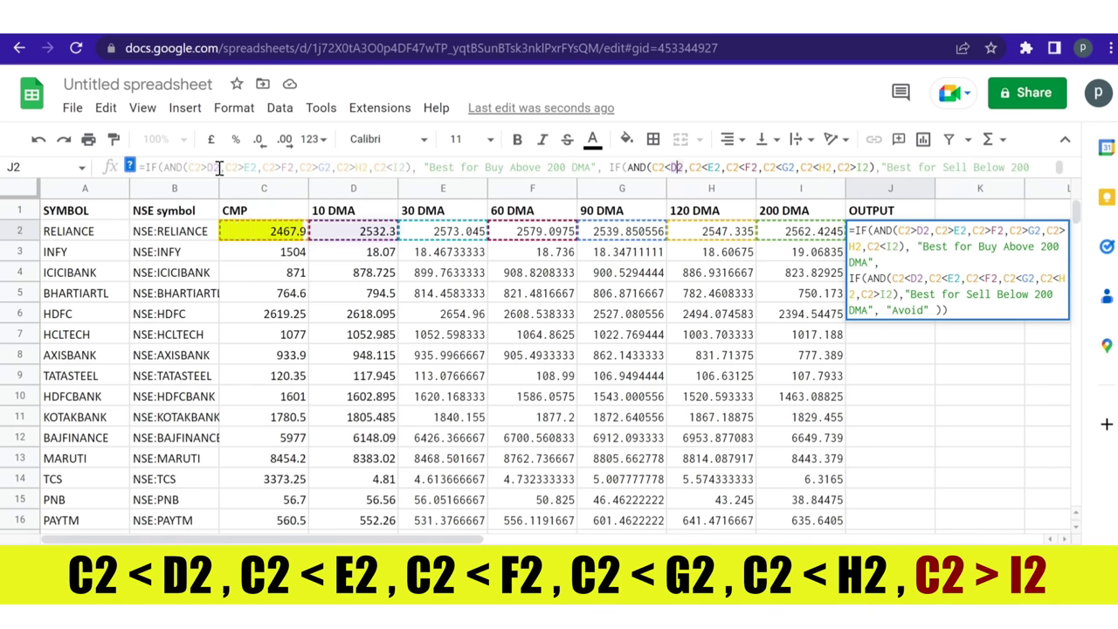
key("Right")
key("Right")
key("Right")
key("Right")
key("Right")
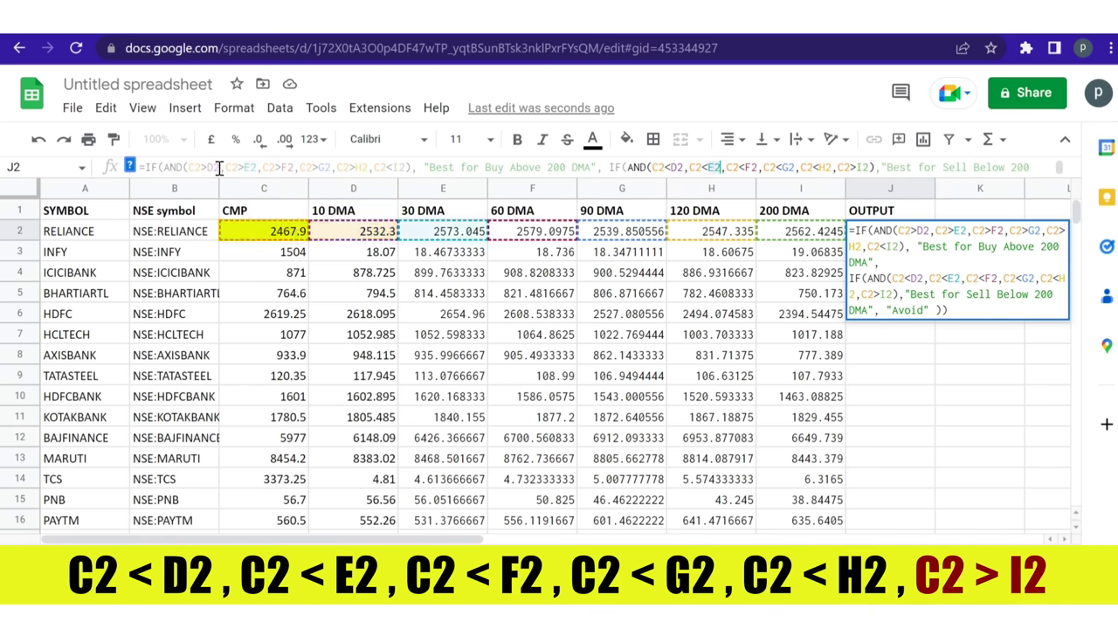
key("Right")
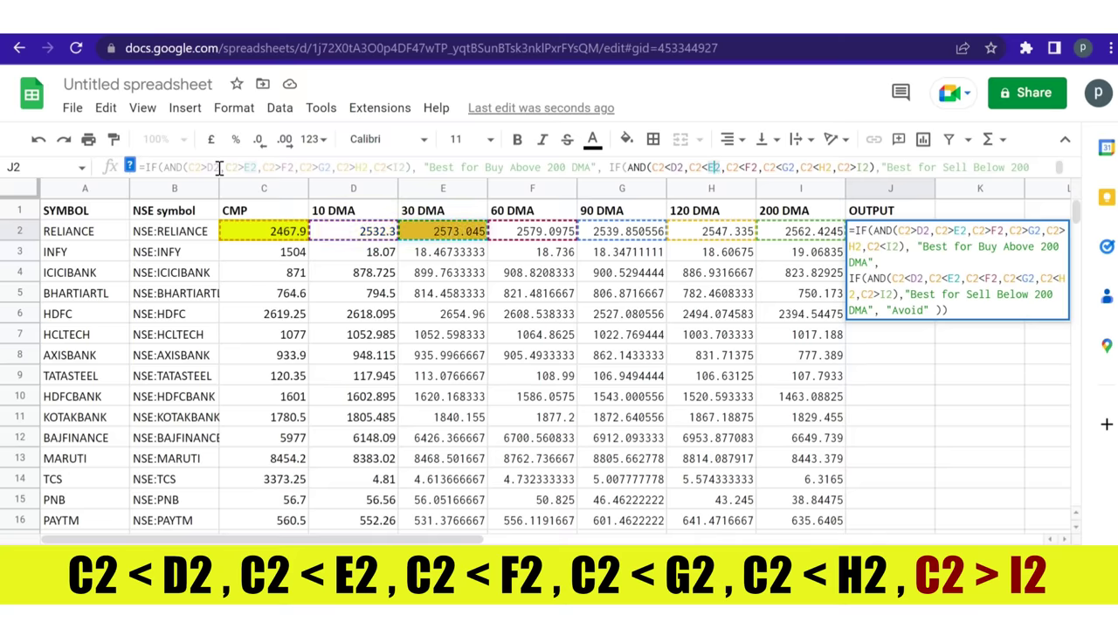
key("Right")
key("Right")
key("Right")
key("Right")
key("Right")
key("Right")
key("Right")
key("Right")
key("Right")
key("Right")
key("Right")
key("Right")
key("Right")
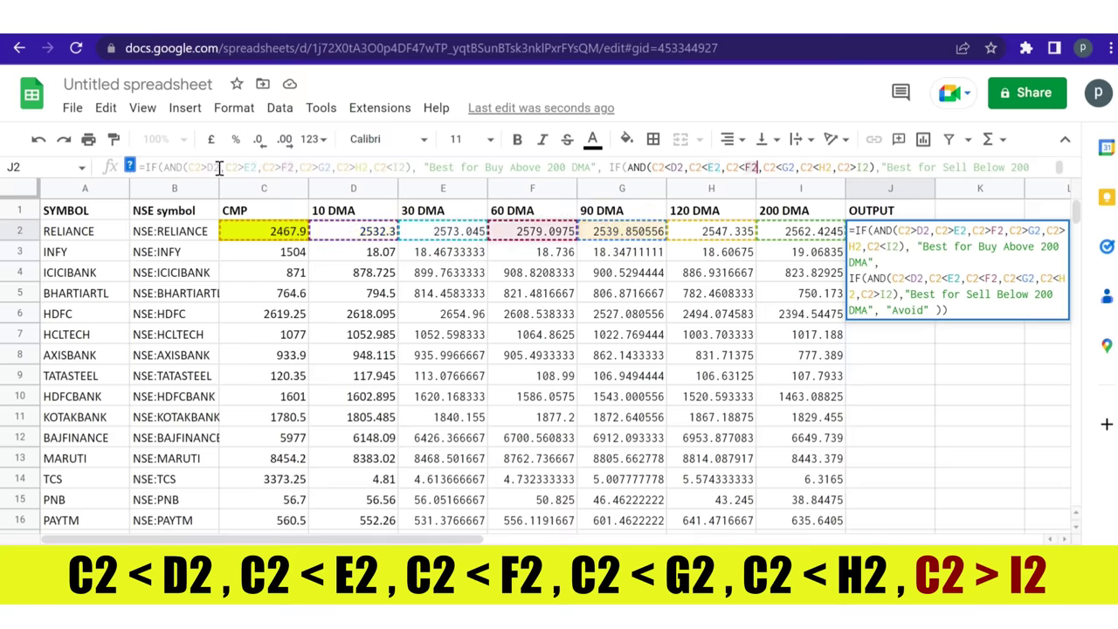
key("Right")
key("Right")
key("Right")
key("Right")
key("Right")
key("Right")
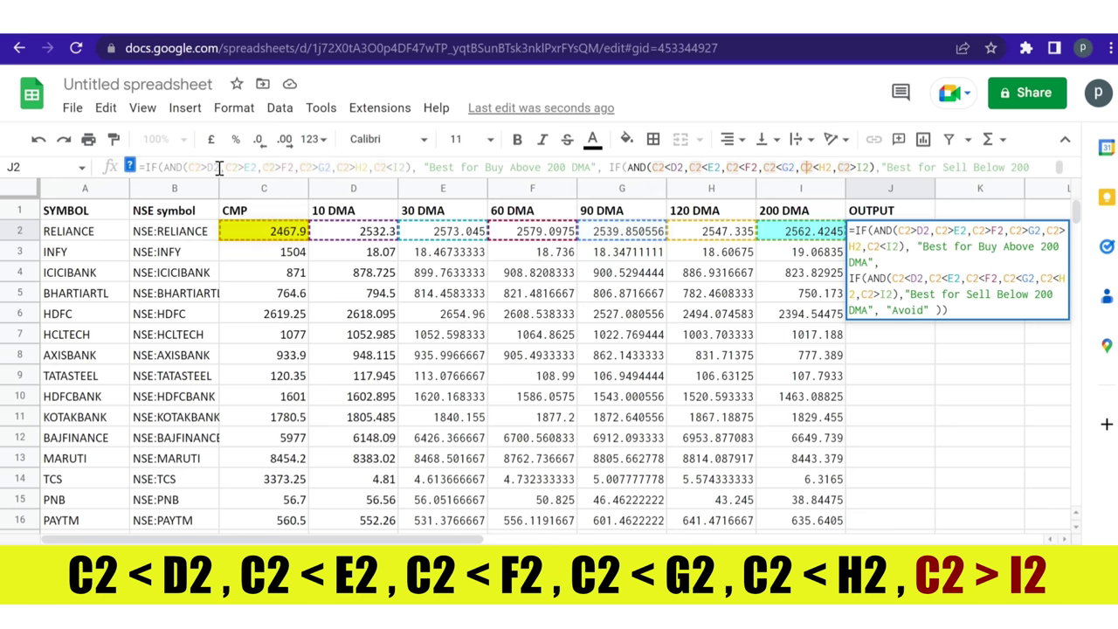
key("Right")
key("Right")
key("Right")
key("Right")
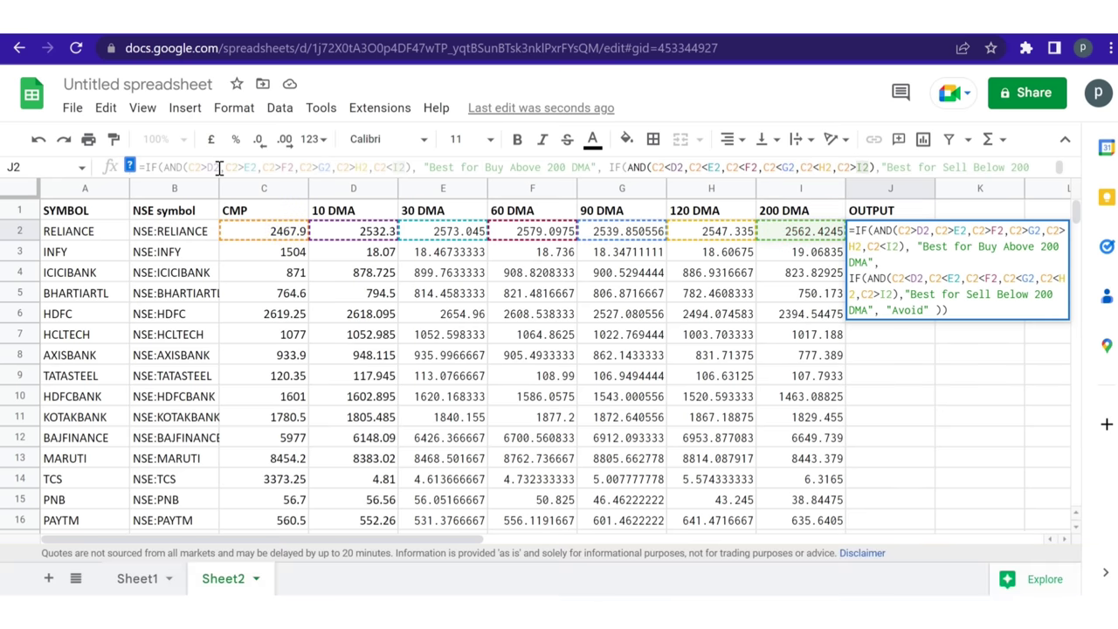
Examine the text that J2's formula returns when its second AND condition is met, and finish entering the formula
key("Right")
key("Right")
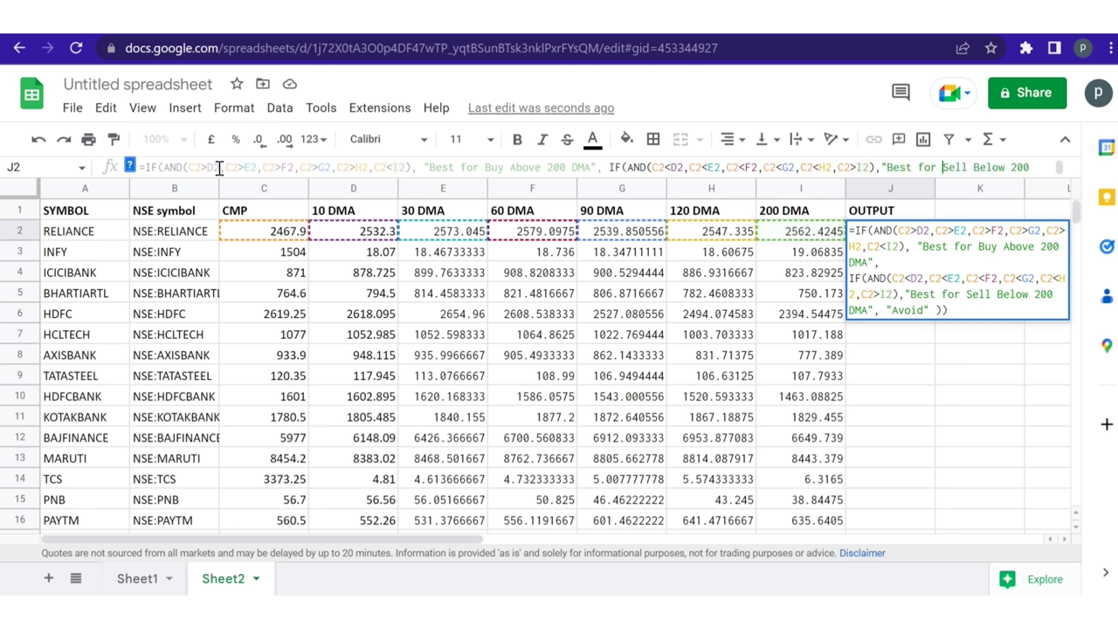
scroll(219, 169, "down", 1)
scroll(219, 168, "up", 1)
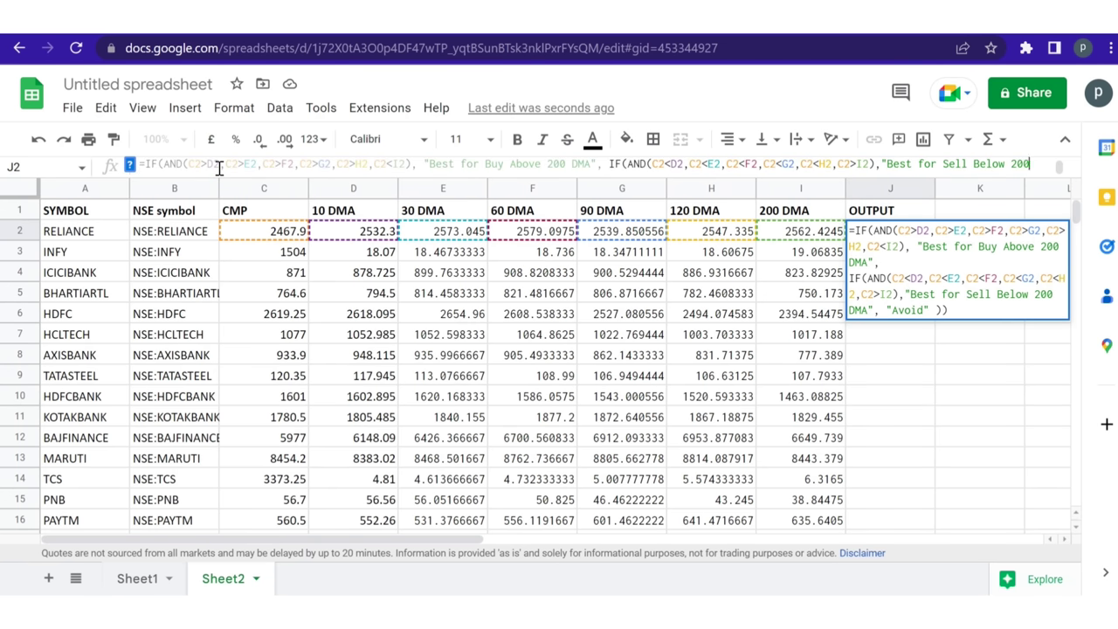
left_click(860, 334)
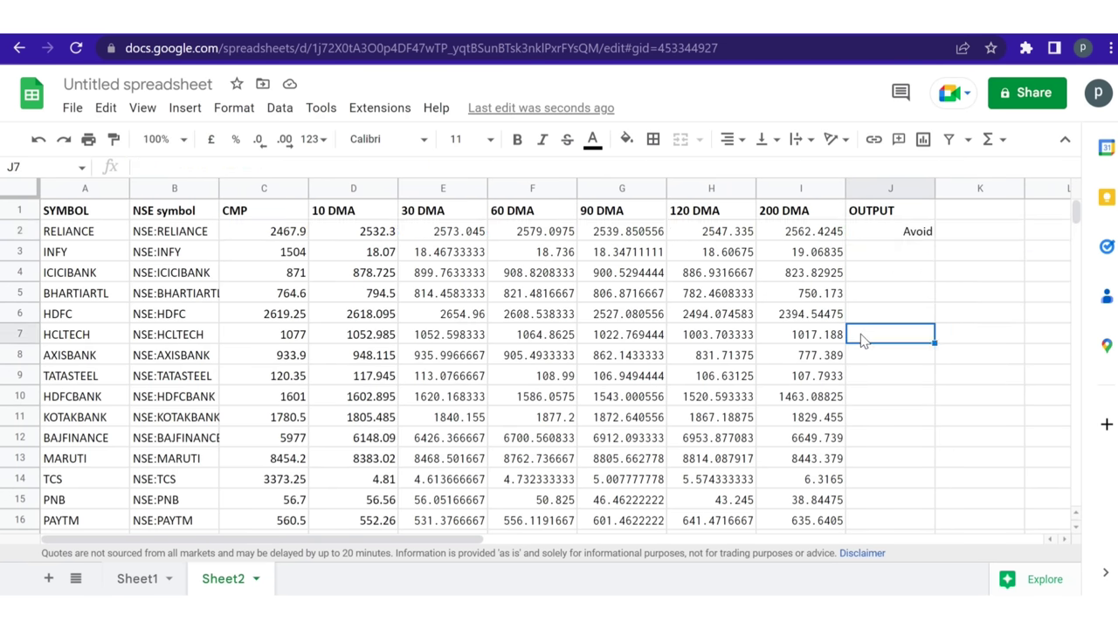
Copy the IF formula from J2 into J3:J101 for all remaining stocks in the OUTPUT column
left_click(899, 233)
key("ctrl+c")
key("Down")
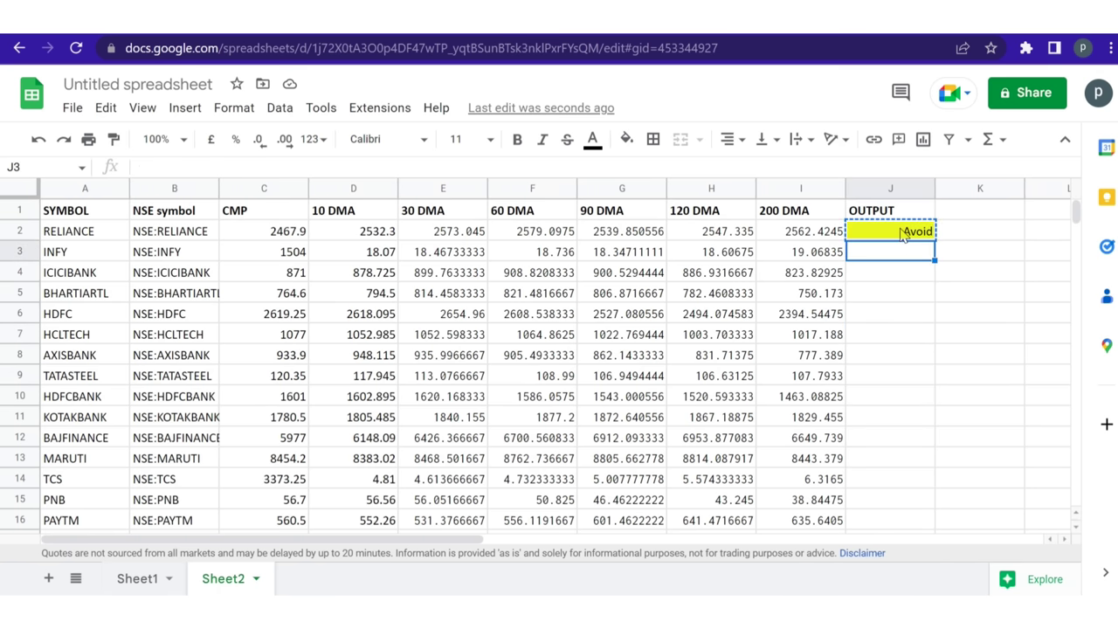
key("shift+Down")
key("shift+Down")
key("shift+Down")
key("shift+Down")
key("shift+Down")
key("shift+Down")
key("shift+Down")
key("shift+Down")
key("shift+Down")
key("shift+Down")
key("shift+Down")
key("shift+Down")
key("shift+Down")
key("shift+Down")
key("shift+Down")
key("shift+Down")
key("shift+Down")
key("shift+Down")
key("shift+Down")
key("shift+Down")
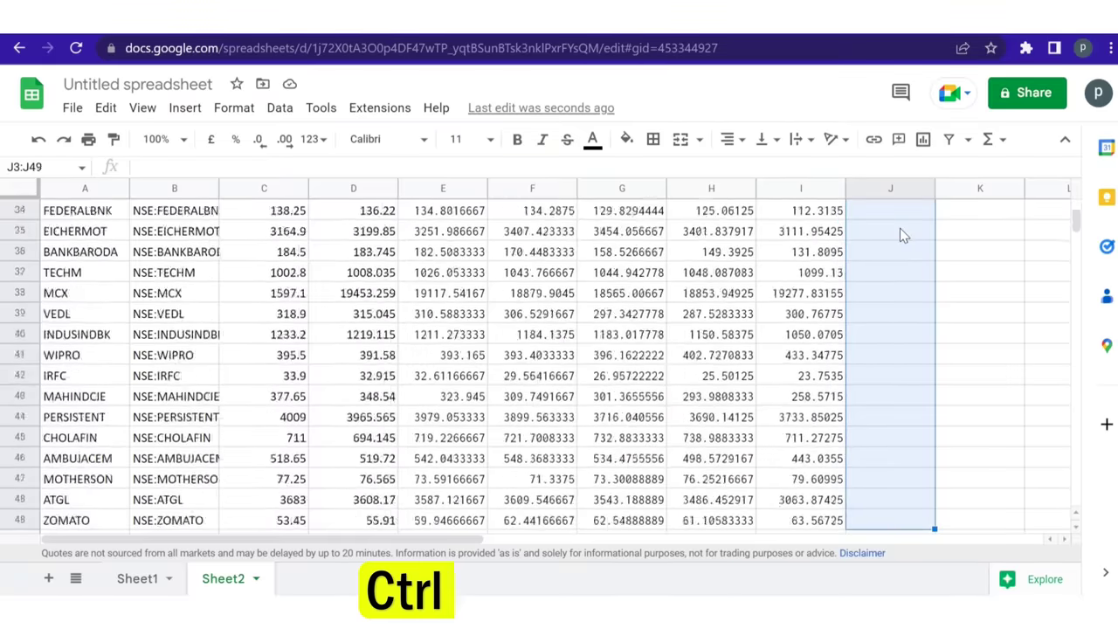
key("shift+Down")
key("shift+Down")
key("shift+Down")
key("shift+Down")
key("shift+Down")
key("shift+Down")
key("shift+Down")
key("shift+Down")
key("shift+Down")
key("shift+Down")
key("shift+Down")
key("shift+Down")
key("shift+Down")
key("shift+Down")
key("shift+Down")
key("shift+Down")
key("shift+Down")
key("shift+Down")
key("shift+Down")
key("shift+Down")
key("shift+Down")
key("shift+Down")
key("shift+Down")
key("shift+Down")
key("shift+Down")
key("shift+Down")
key("shift+Down")
key("shift+Down")
key("shift+Down")
key("shift+Down")
key("shift+Down")
key("shift+Down")
key("shift+Down")
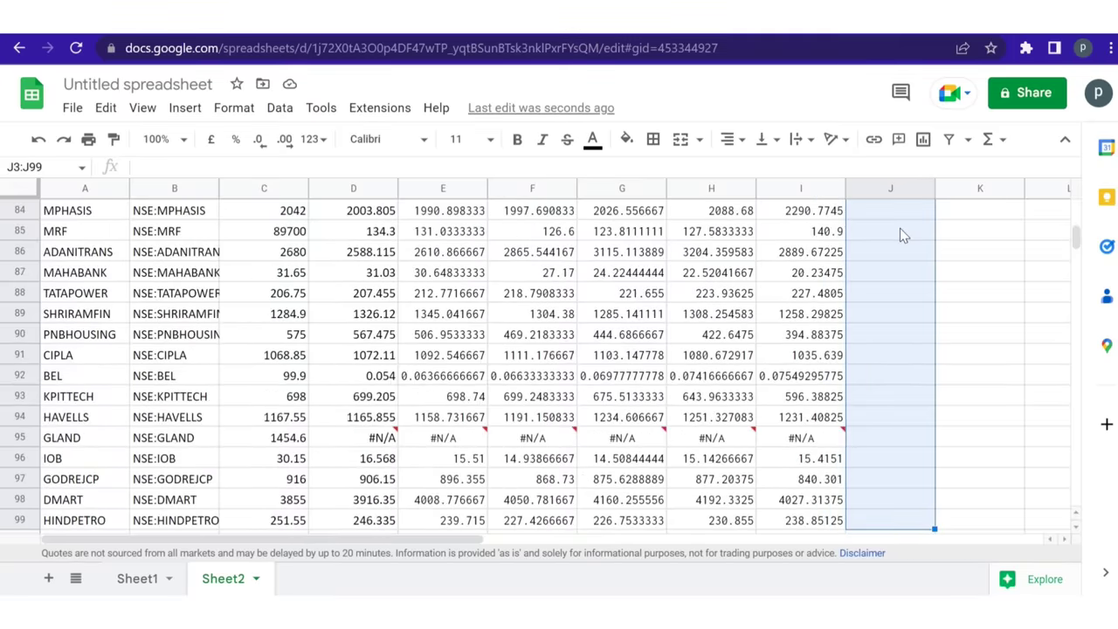
key("shift+Down")
key("shift+Down")
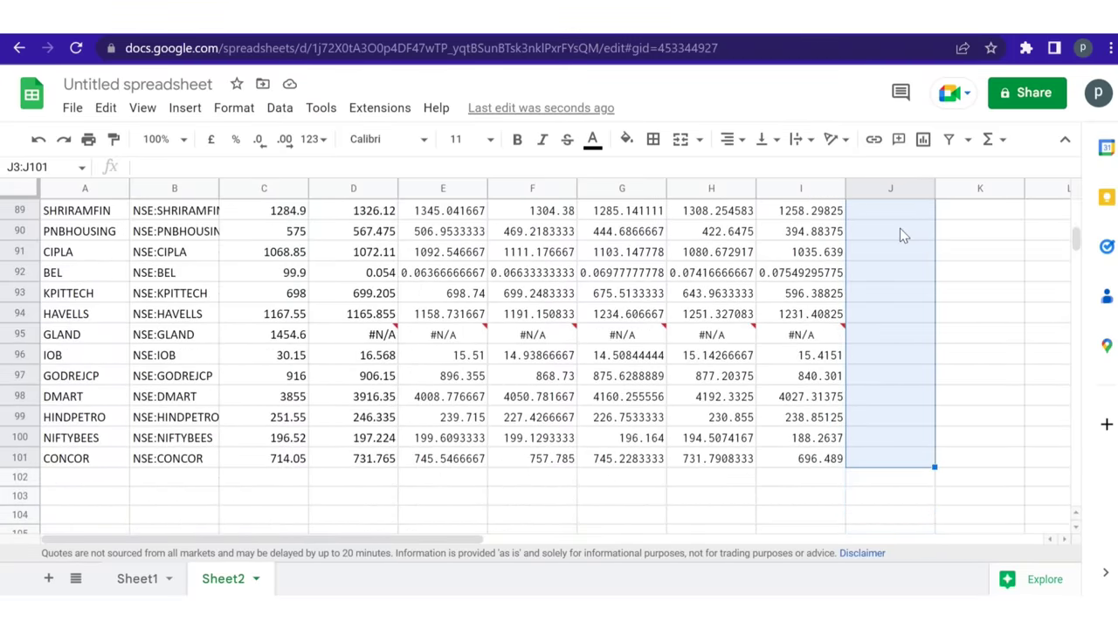
key("ctrl+v")
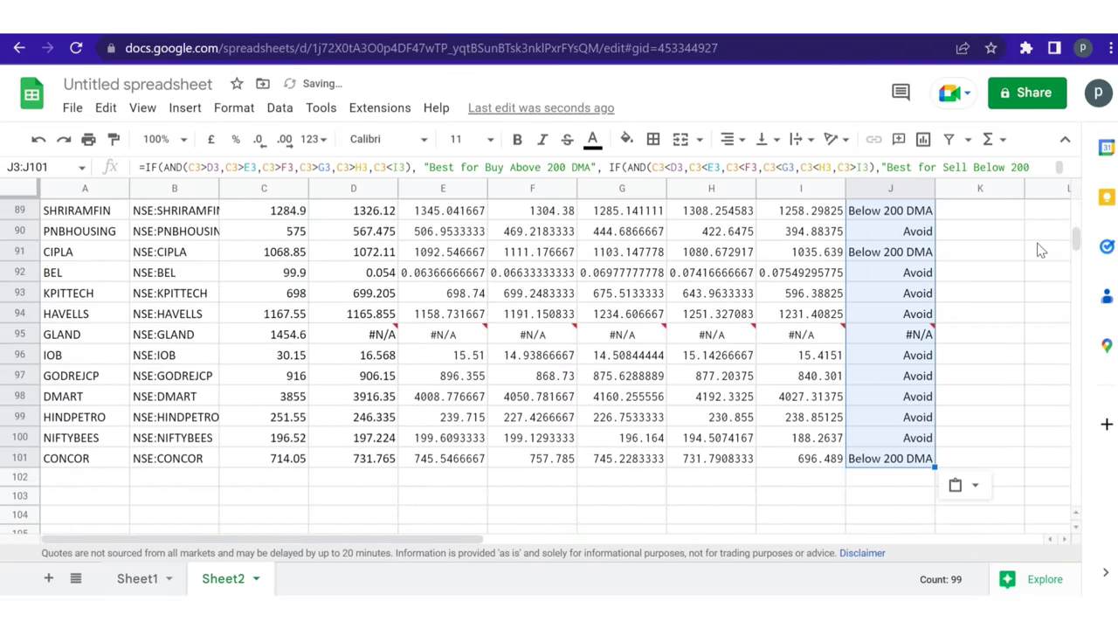
Widen the OUTPUT column so the full signal texts fit, and review the signals down the list
scroll(1039, 250, "up", 20)
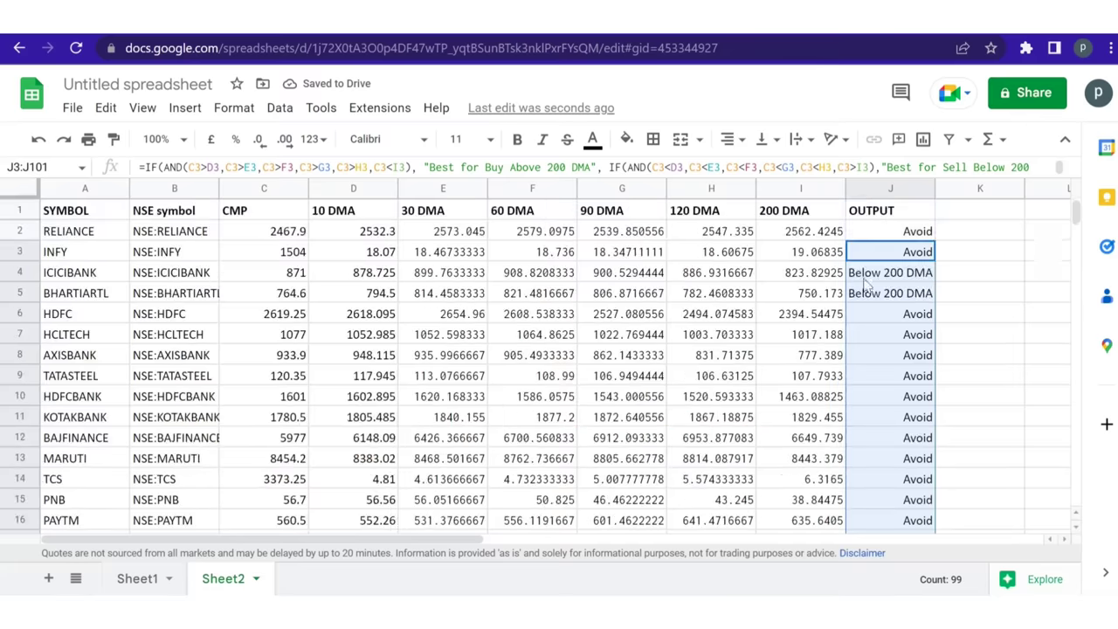
left_click(895, 253)
left_click(895, 278)
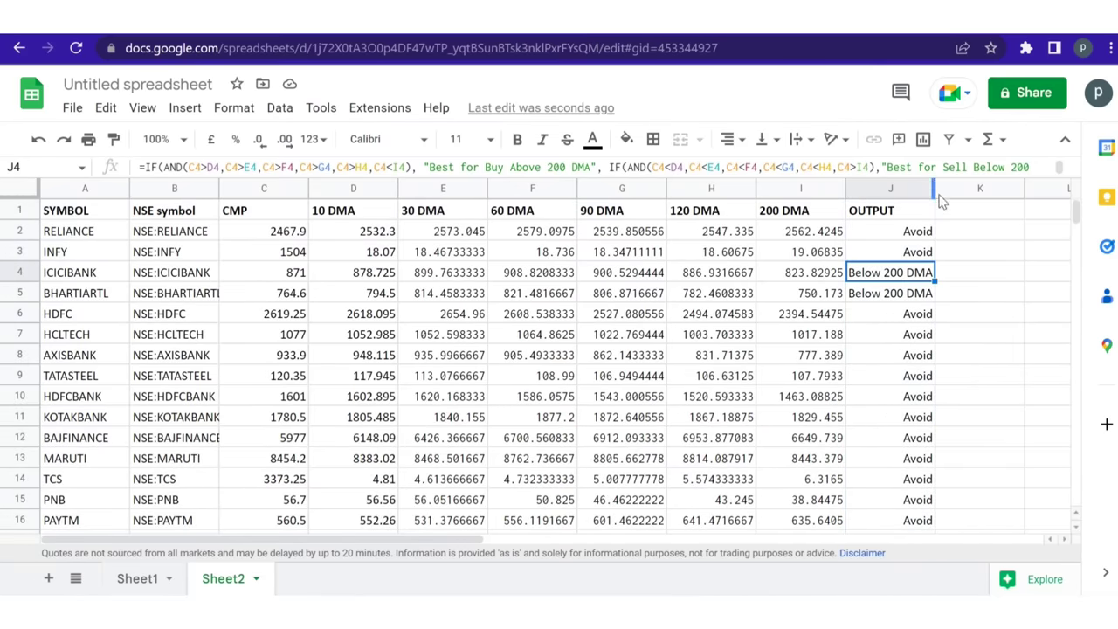
left_click_drag(934, 188, 1018, 188)
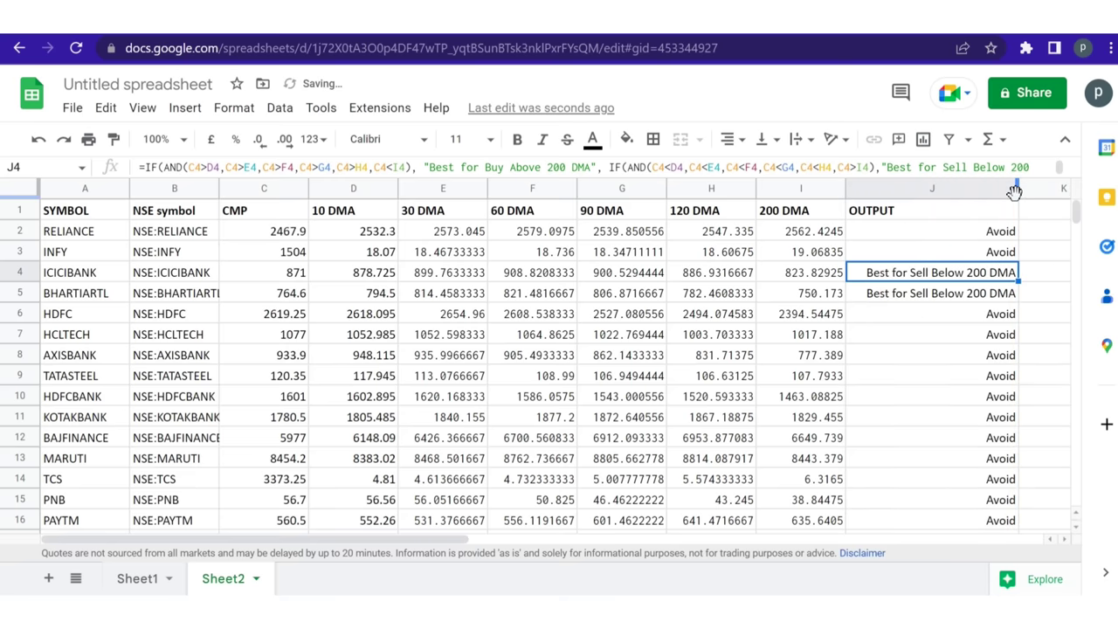
scroll(1037, 319, "down", 20)
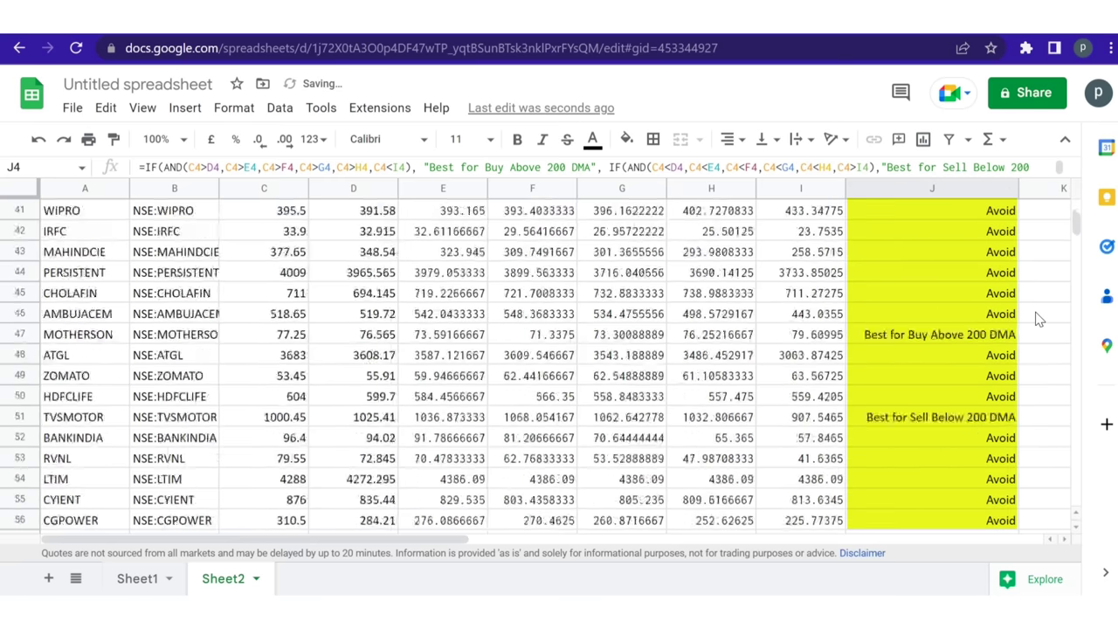
scroll(1037, 319, "up", 20)
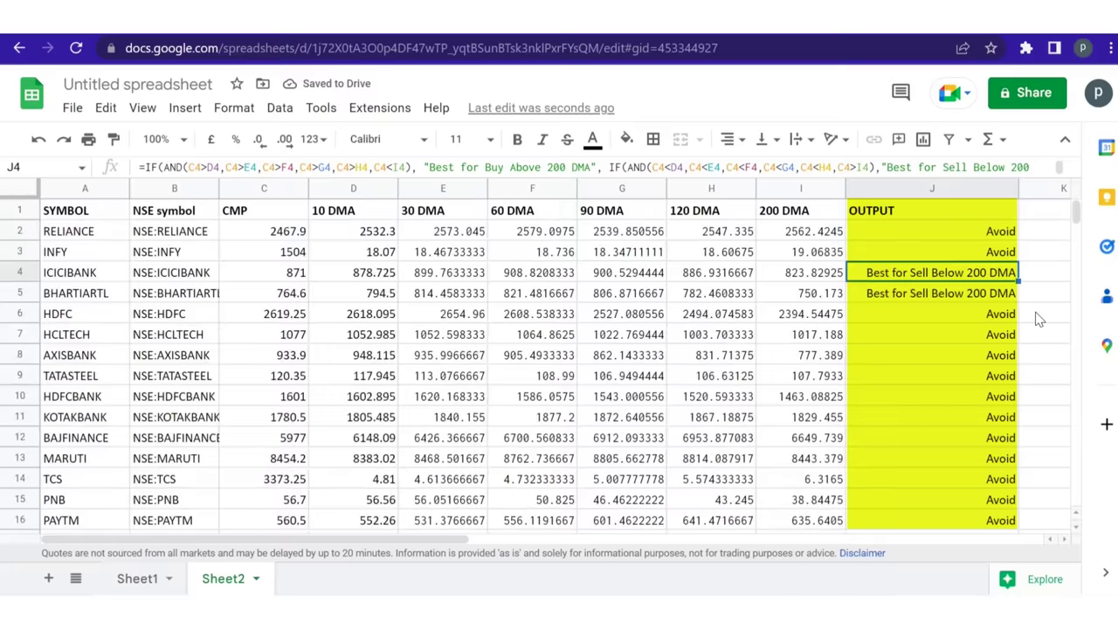
Fill the header cells A1:J1 with yellow
key("ctrl+z")
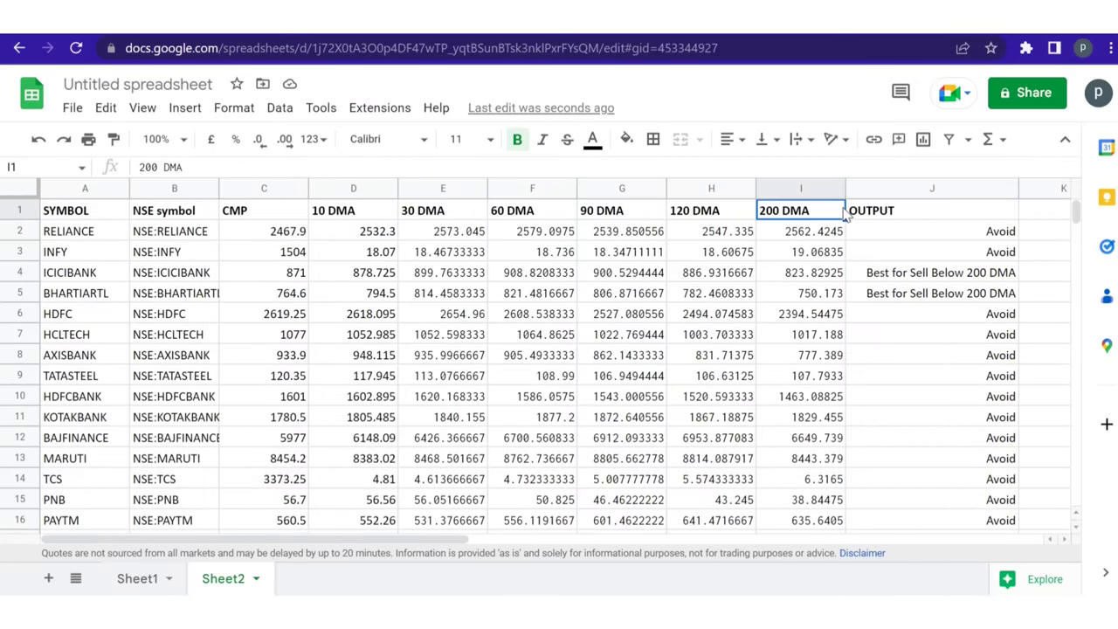
key("ctrl+z")
key("ctrl+z")
key("ctrl+z")
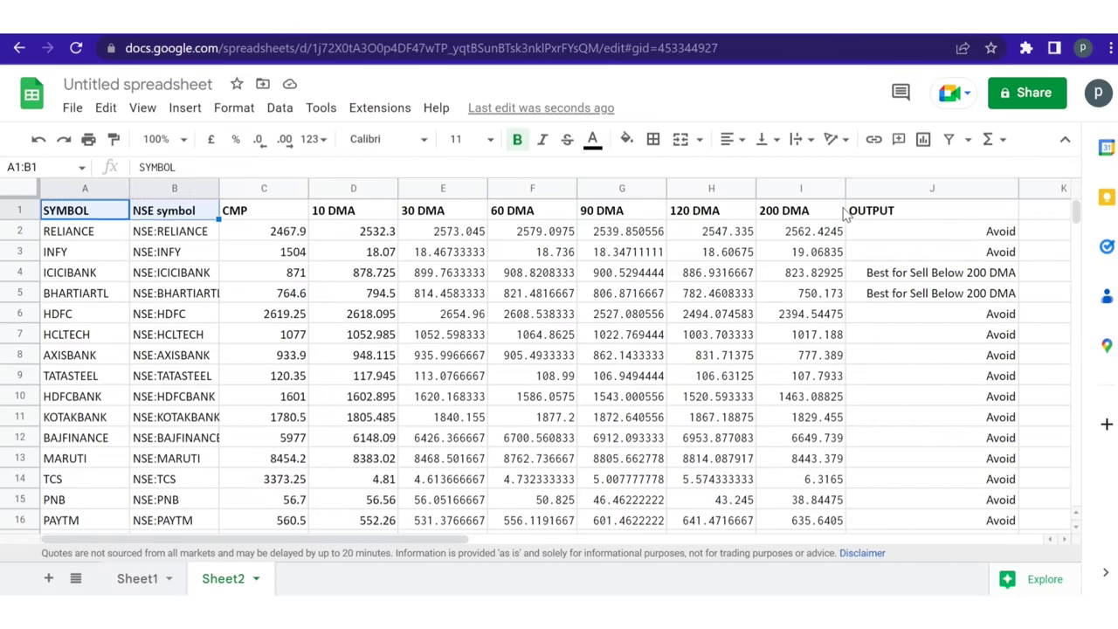
key("shift+Right")
key("shift+Right")
key("shift+Right")
key("shift+Right")
key("shift+Right")
key("shift+Right")
key("shift+Right")
key("shift+Right")
key("shift+Right")
key("shift+Right")
key("shift+Right")
key("shift+Left")
key("shift+Left")
key("shift+Left")
key("shift+Left")
key("shift+Right")
left_click(626, 140)
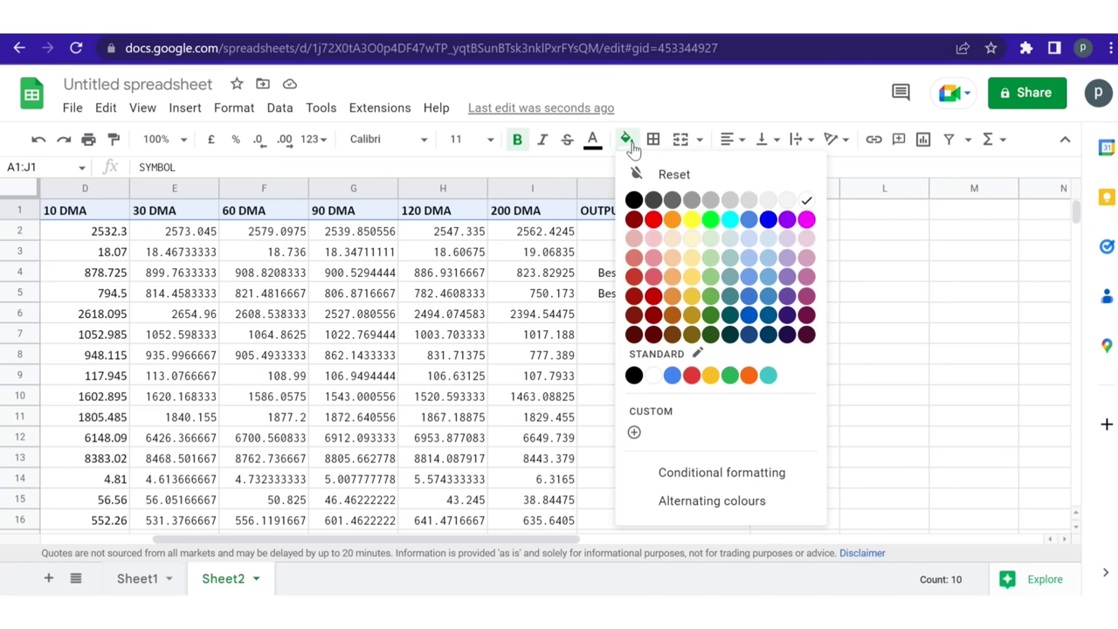
left_click(691, 219)
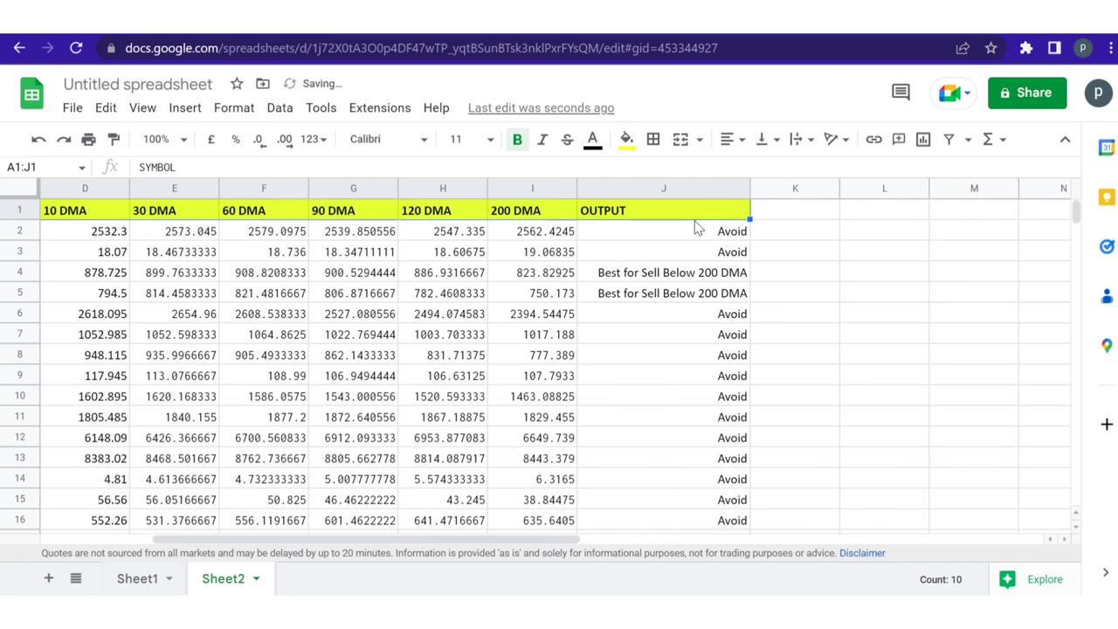
left_click(706, 293)
scroll(374, 300, "left", 3)
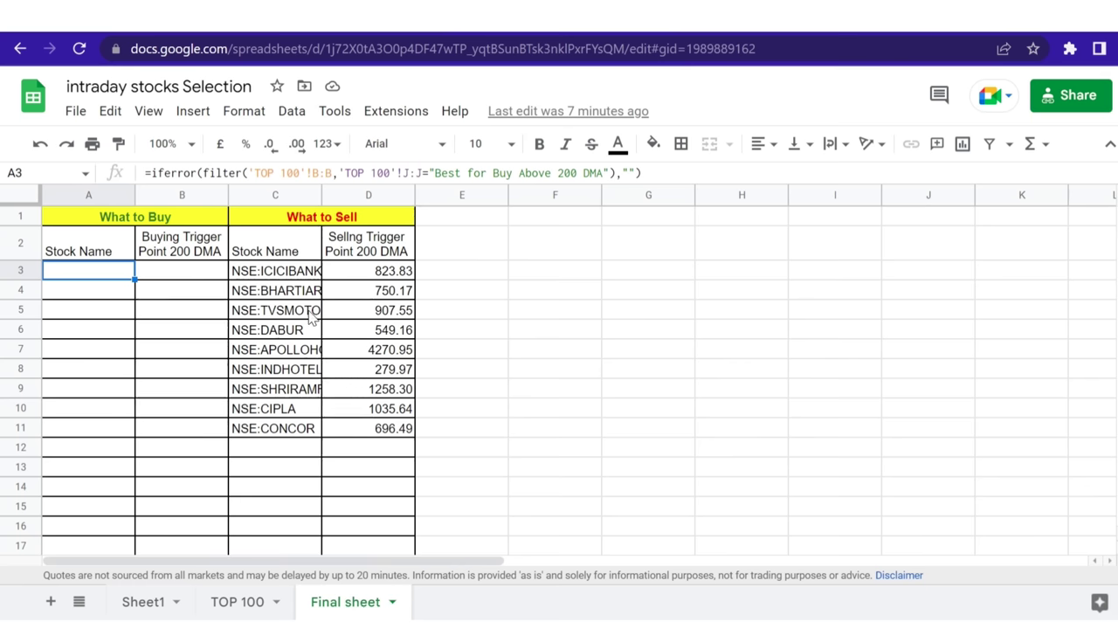
Review the What to Buy and What to Sell headings and their stock name and trigger point columns on Final sheet
left_click(137, 225)
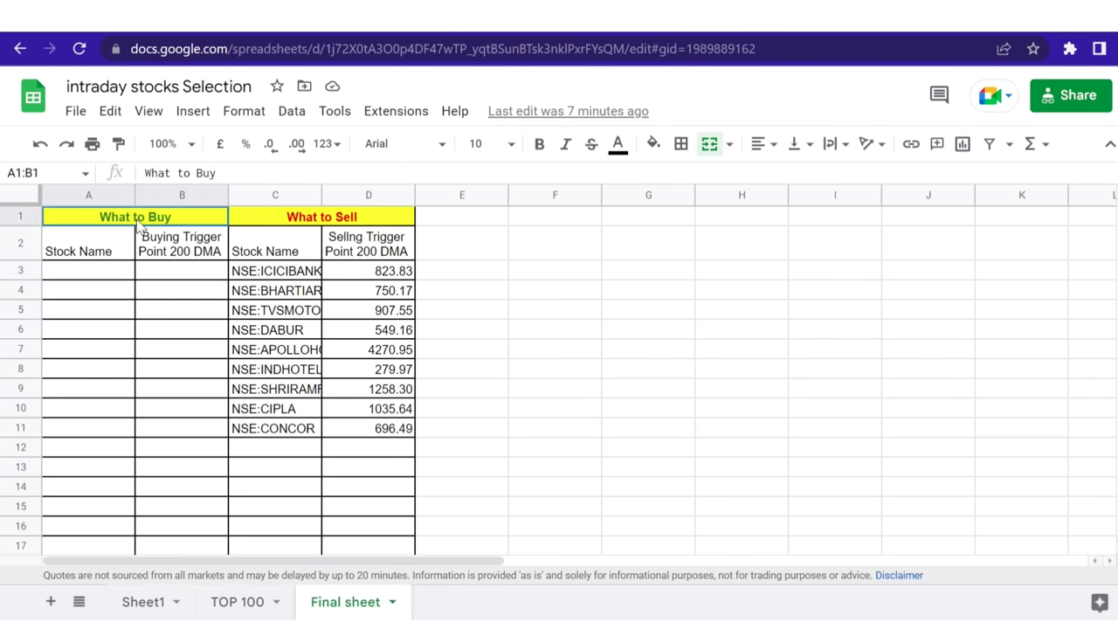
left_click(276, 225)
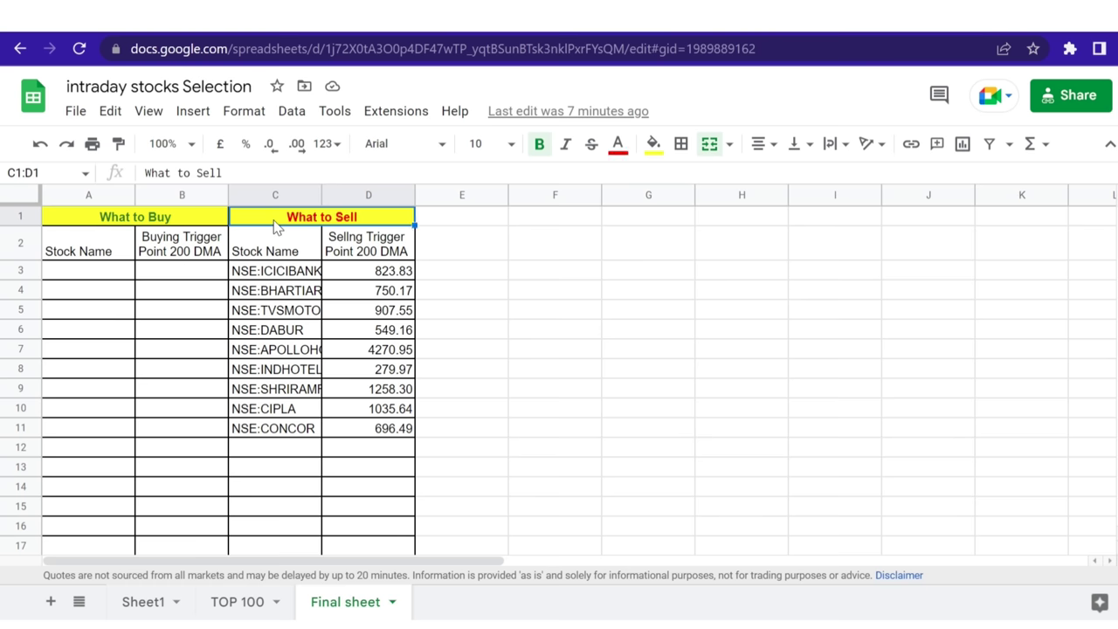
left_click(87, 249)
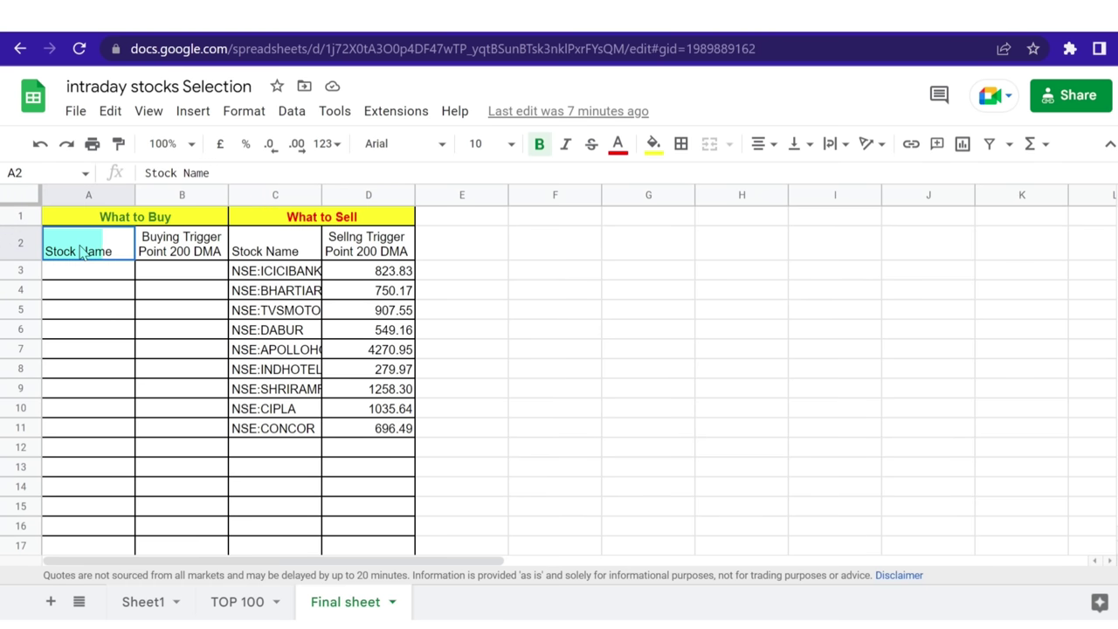
left_click(179, 251)
left_click(286, 245)
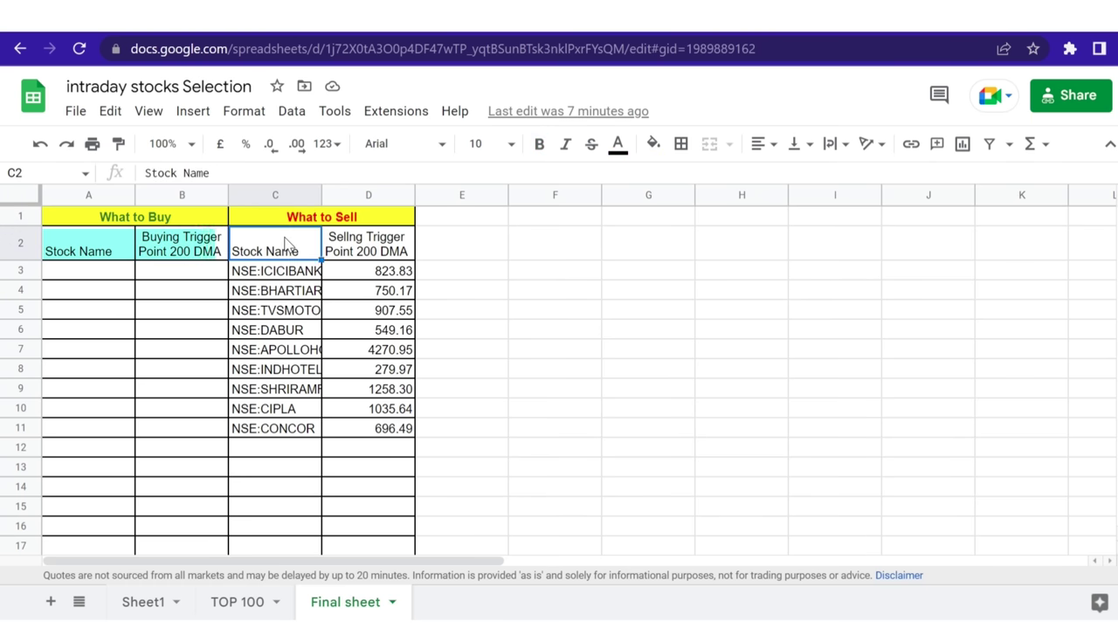
left_click(363, 247)
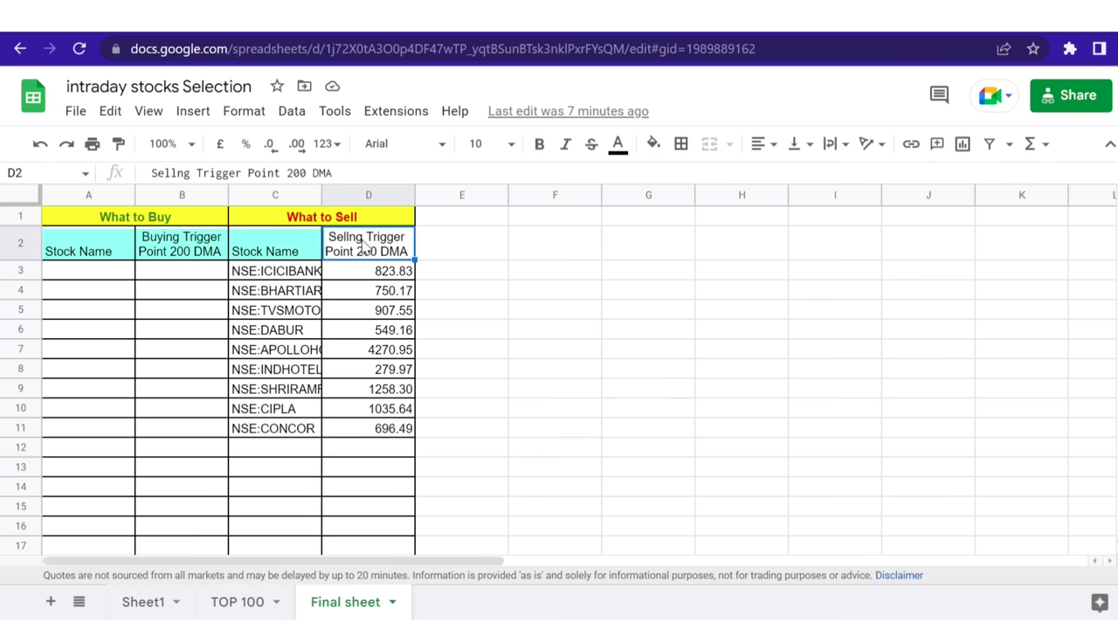
Examine the IFERROR and FILTER formulas in A3, B3, C3 and D3 that list the buy and sell stocks with their 200 DMA
left_click(108, 274)
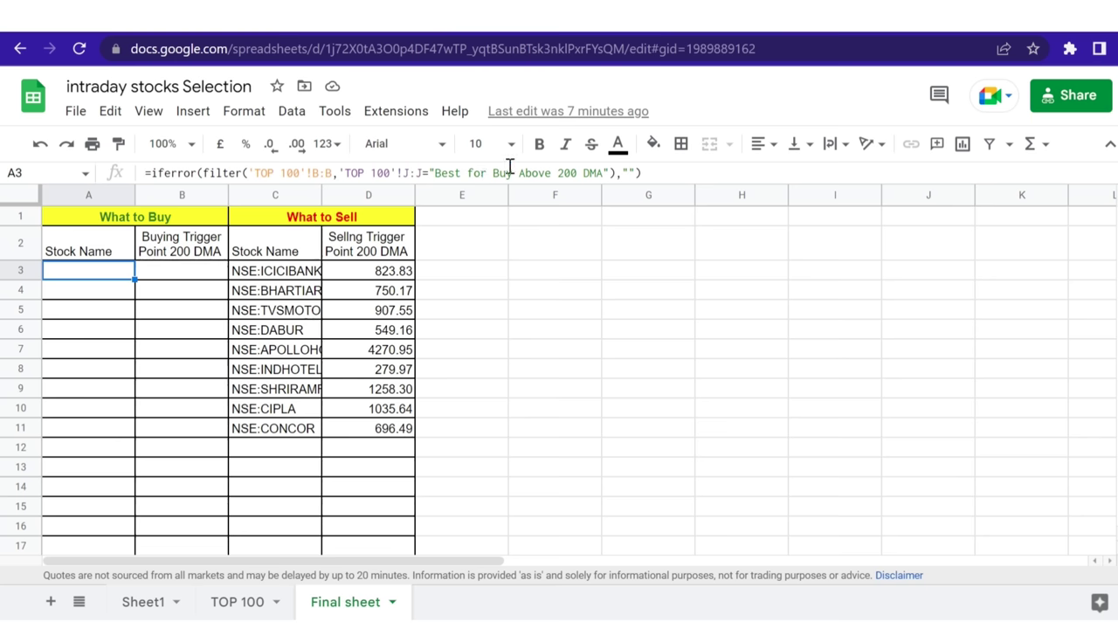
left_click(155, 273)
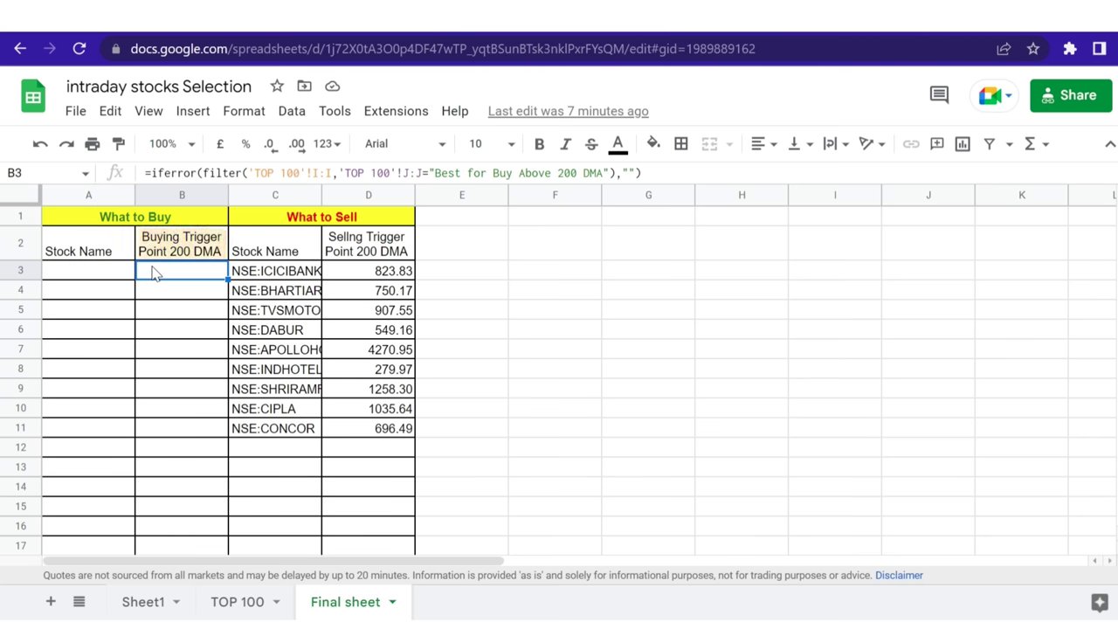
left_click(266, 278)
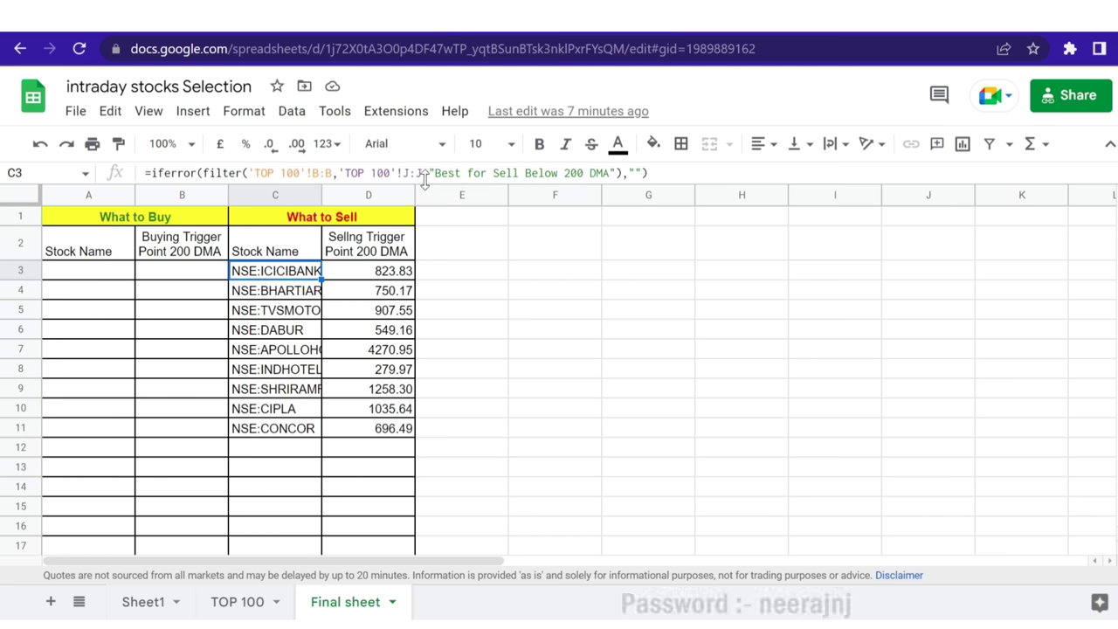
left_click(371, 278)
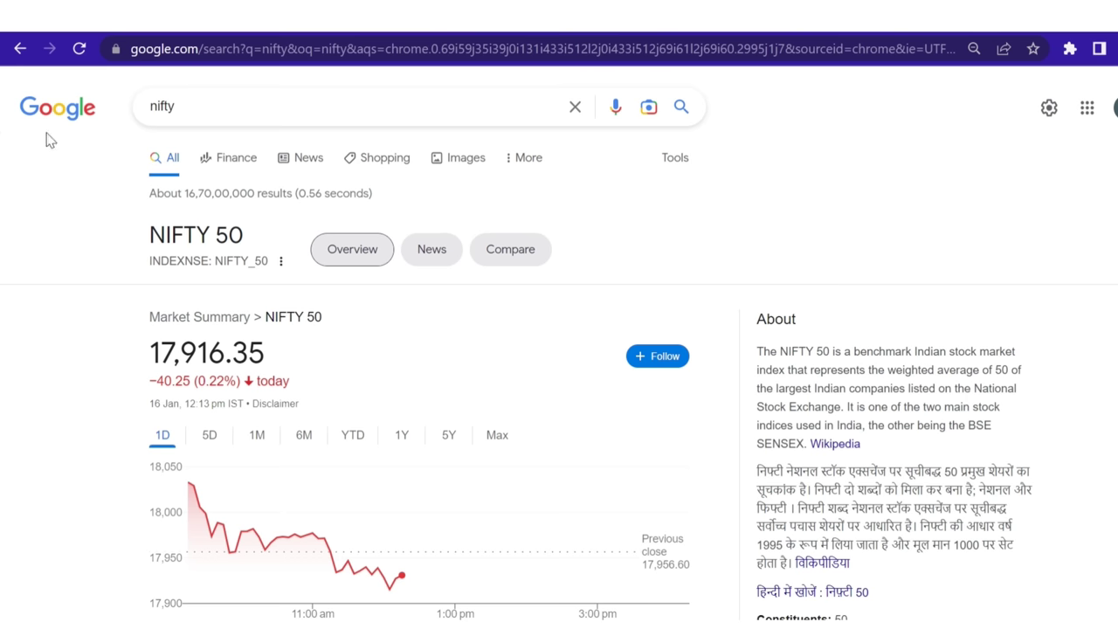
Switch to the Google results page for nifty and reload the NIFTY 50 quote
left_click(78, 49)
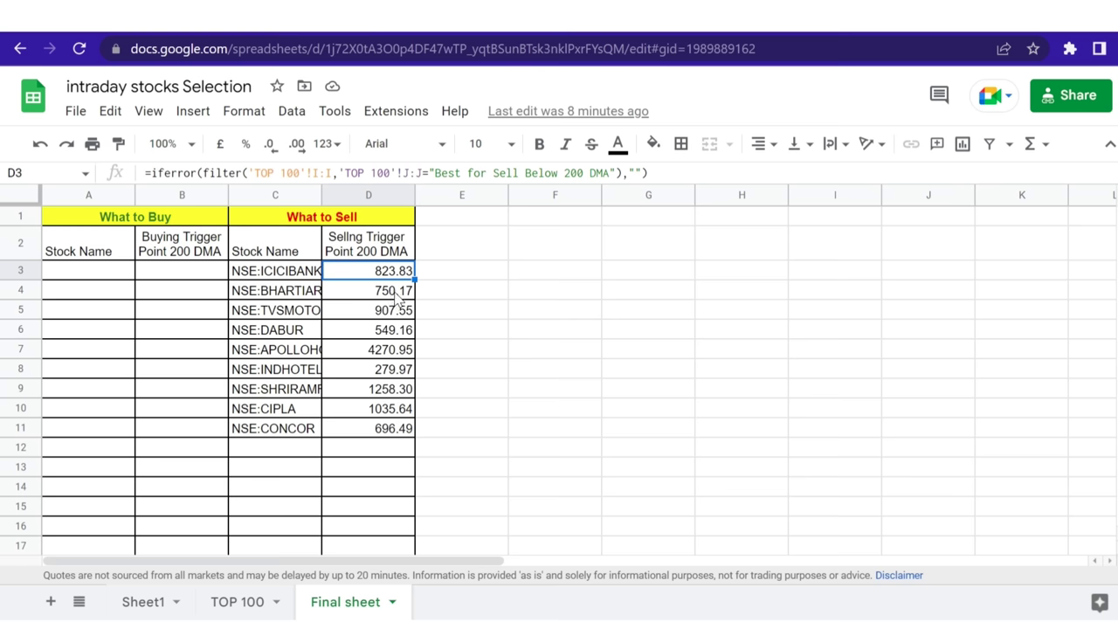
Reload the intraday stocks Selection spreadsheet and check the refreshed CMP, DMA and OUTPUT columns on the TOP 100 sheet
left_click(78, 49)
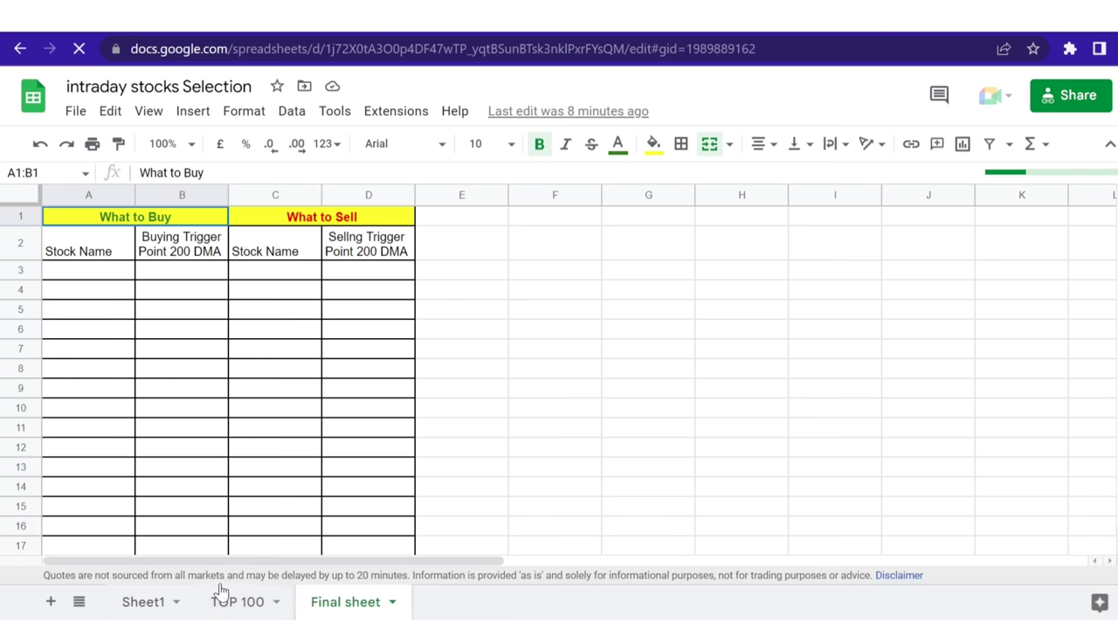
left_click(223, 604)
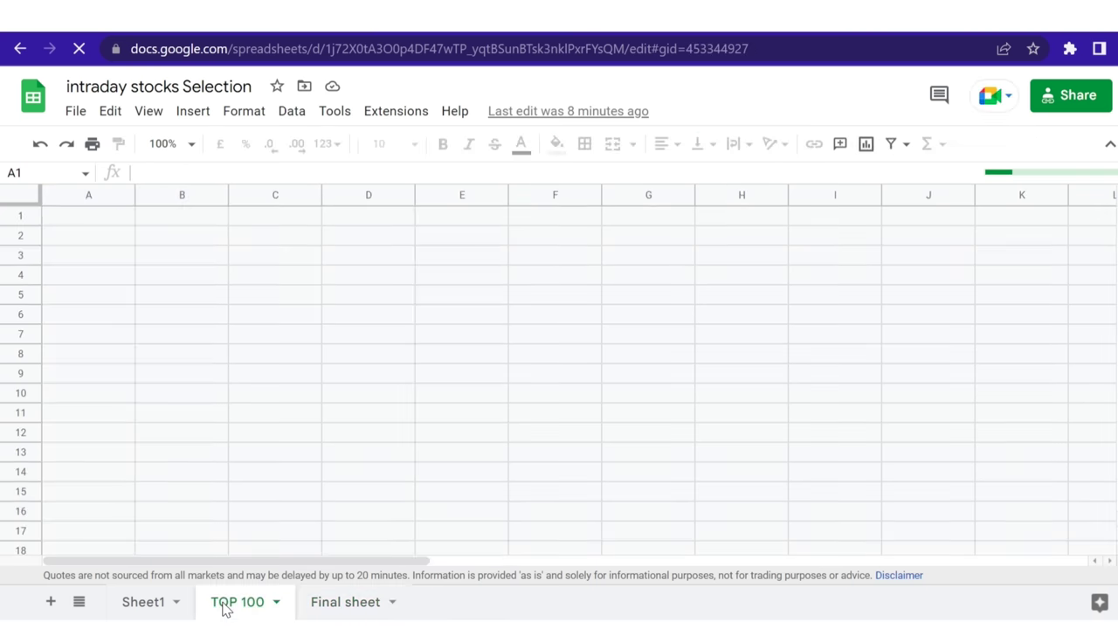
scroll(916, 377, "down", 3)
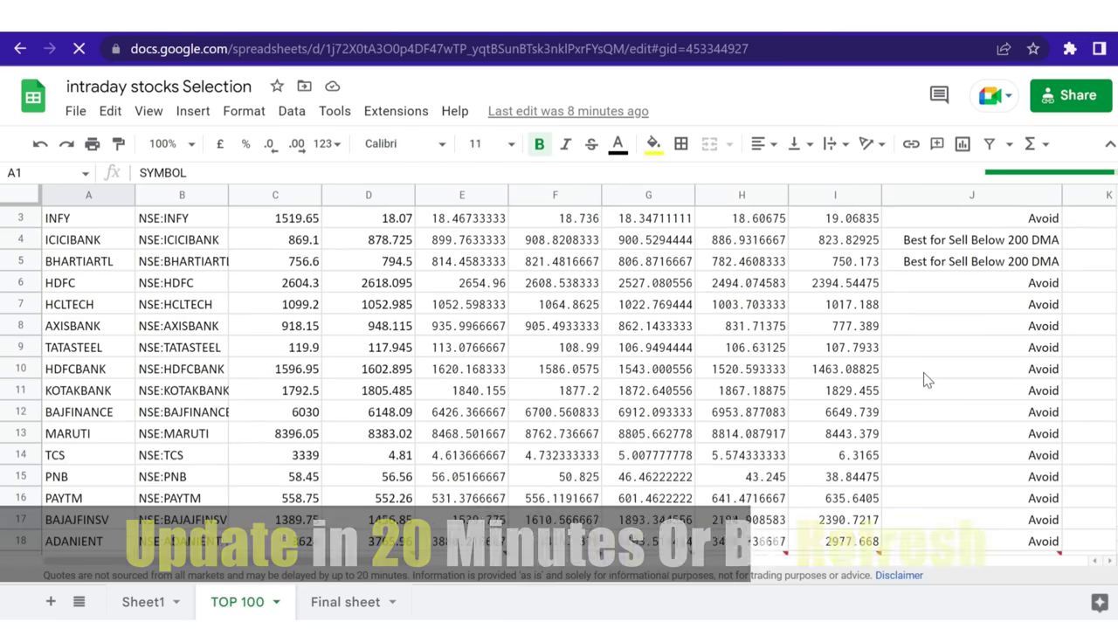
scroll(924, 377, "up", 3)
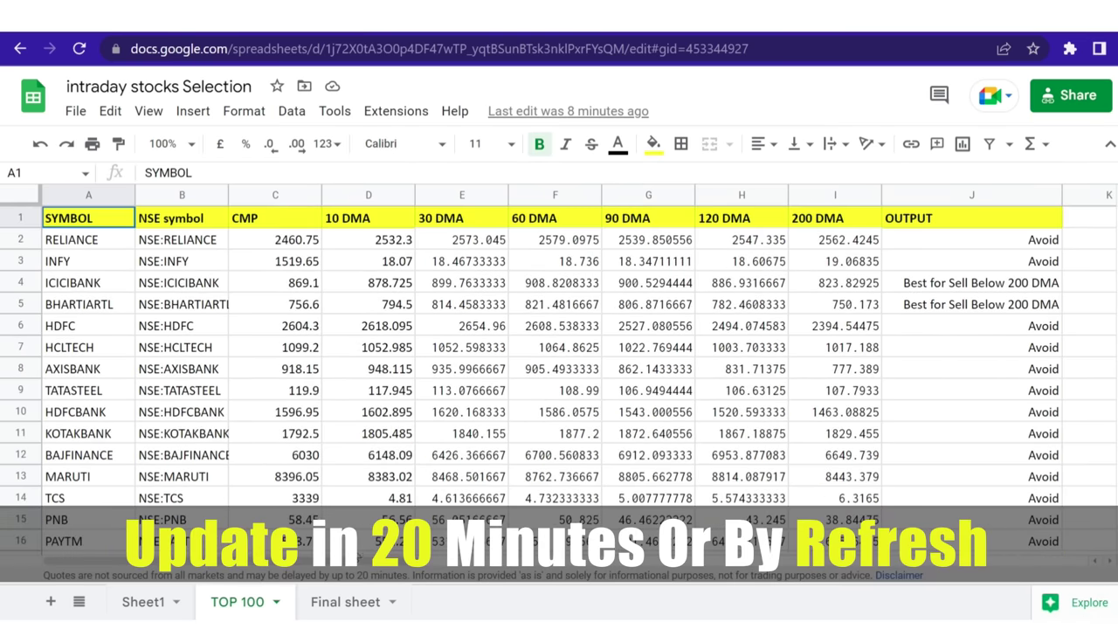
Review the raw stock data on Sheet1 and the signals on TOP 100, ending on Final sheet
left_click(345, 603)
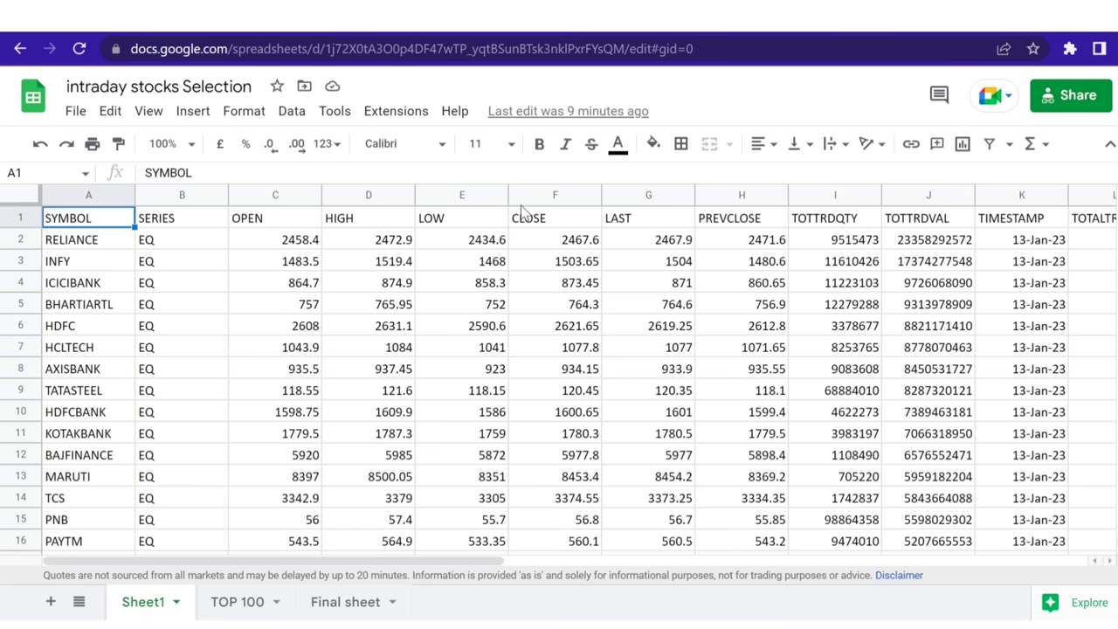
left_click(216, 607)
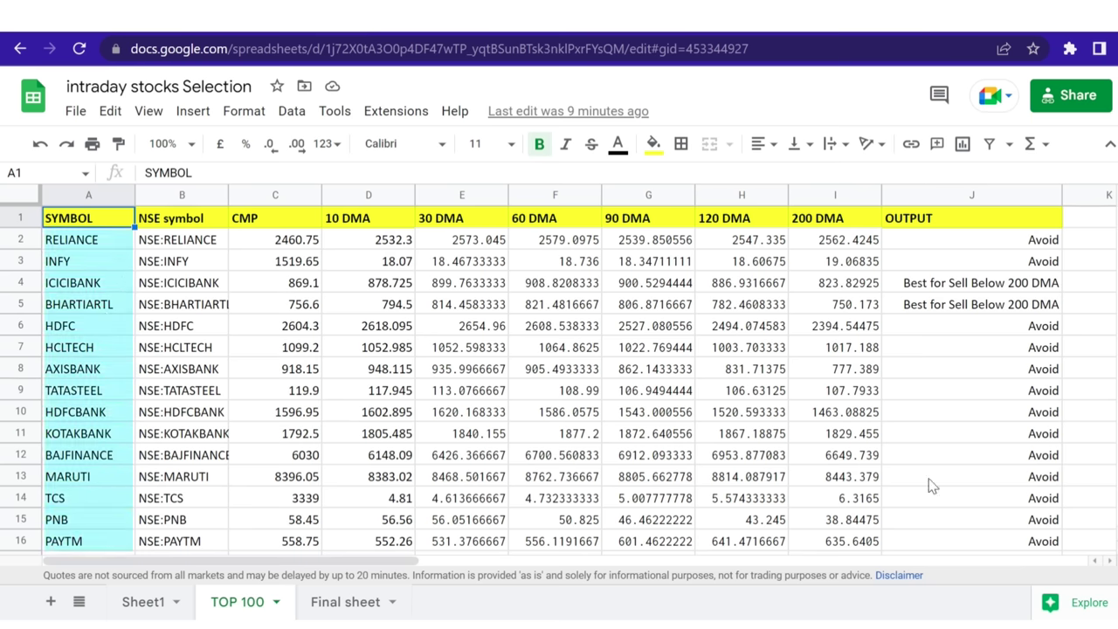
left_click(325, 611)
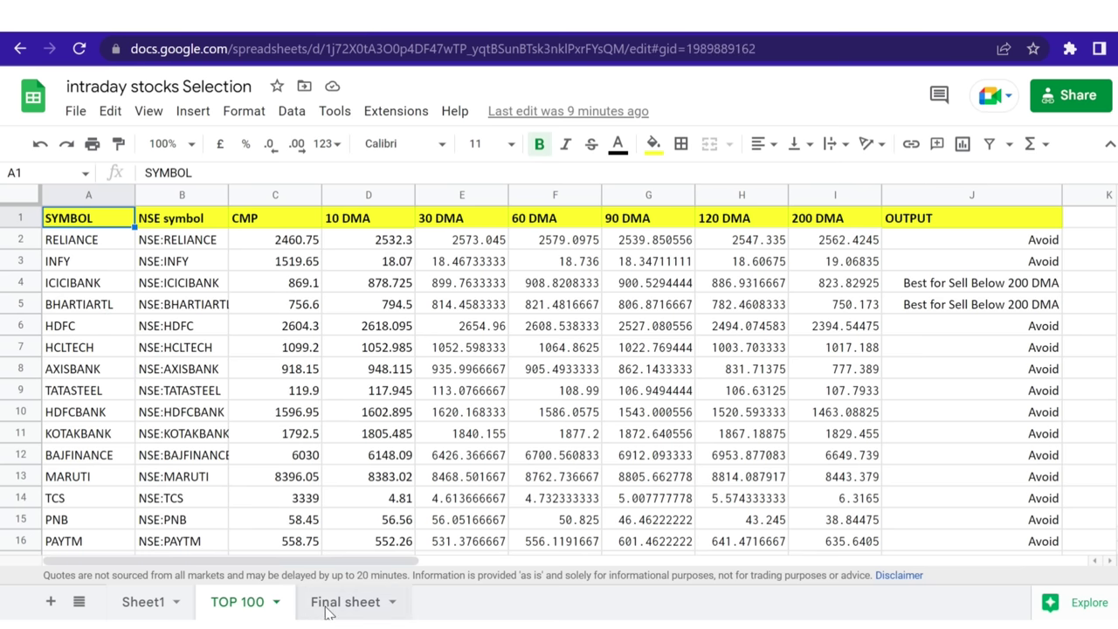